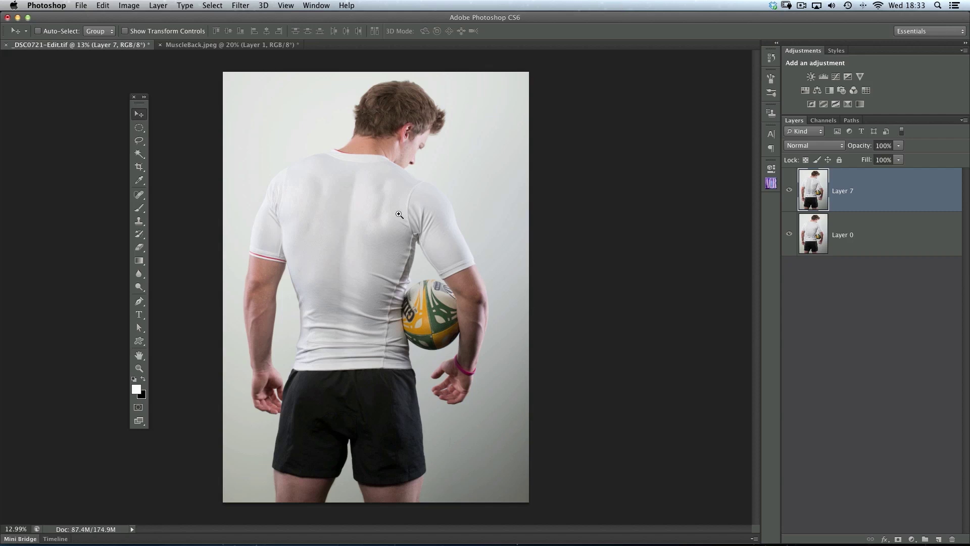
Step: Switch to Chrome to view the rugby player composite on the blog, and return to the Photoshop document
key(super+equal)
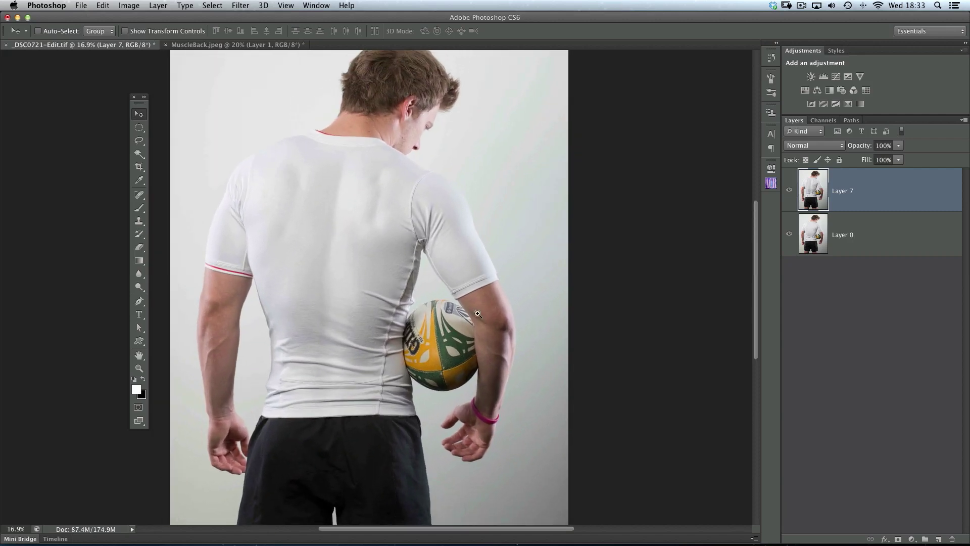
scroll(394, 201, down, 1)
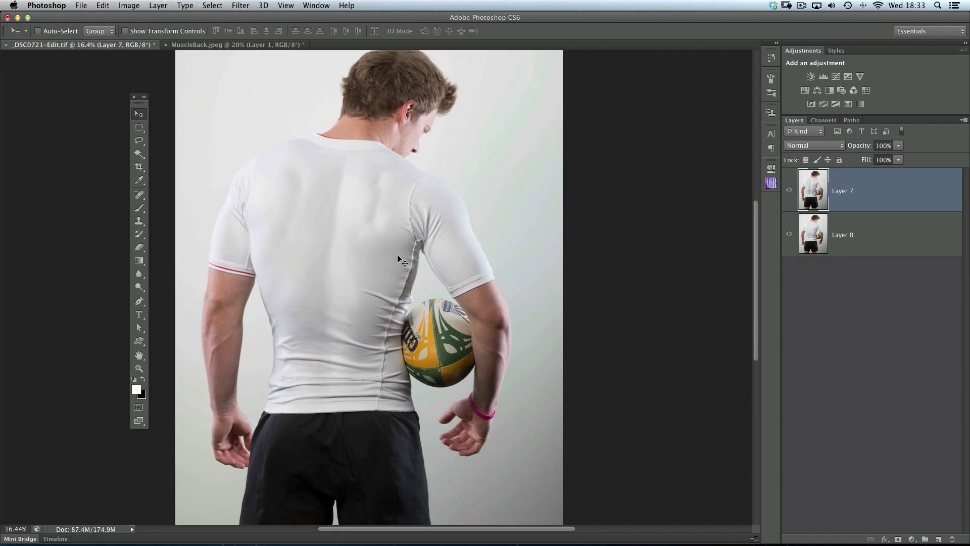
key(ctrl+Up)
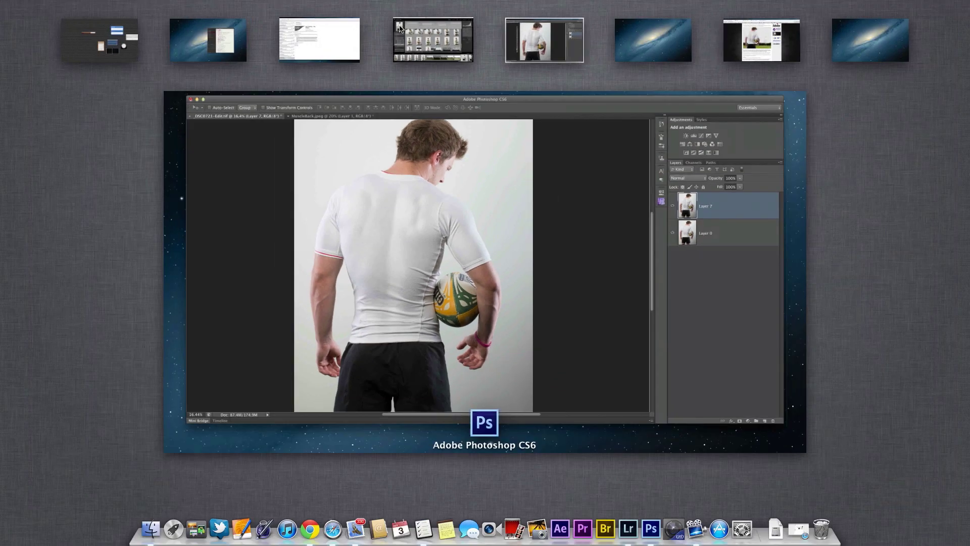
click(743, 41)
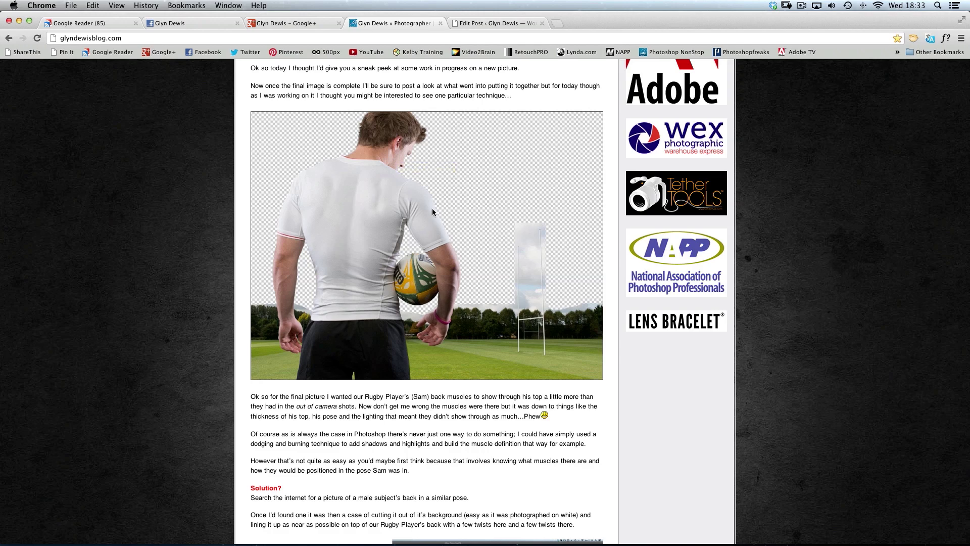
key(ctrl+Up)
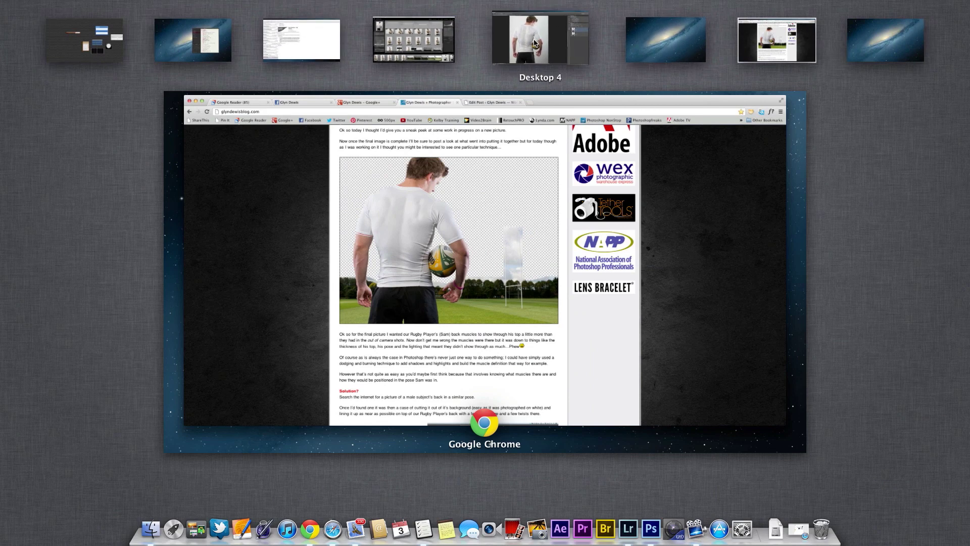
click(532, 38)
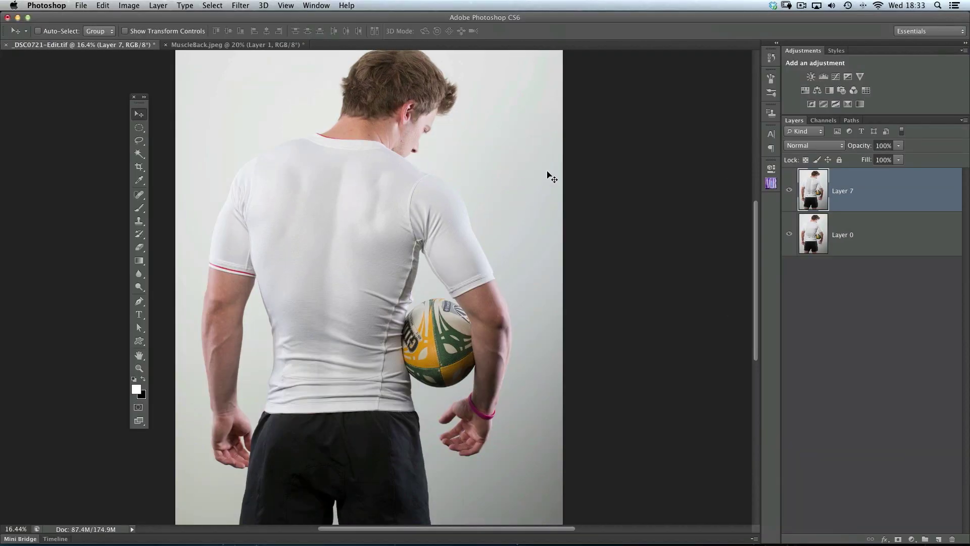
Step: Compare the player's shirt with Layer 7 hidden and shown, and view the MuscleBack.jpeg source image
click(788, 190)
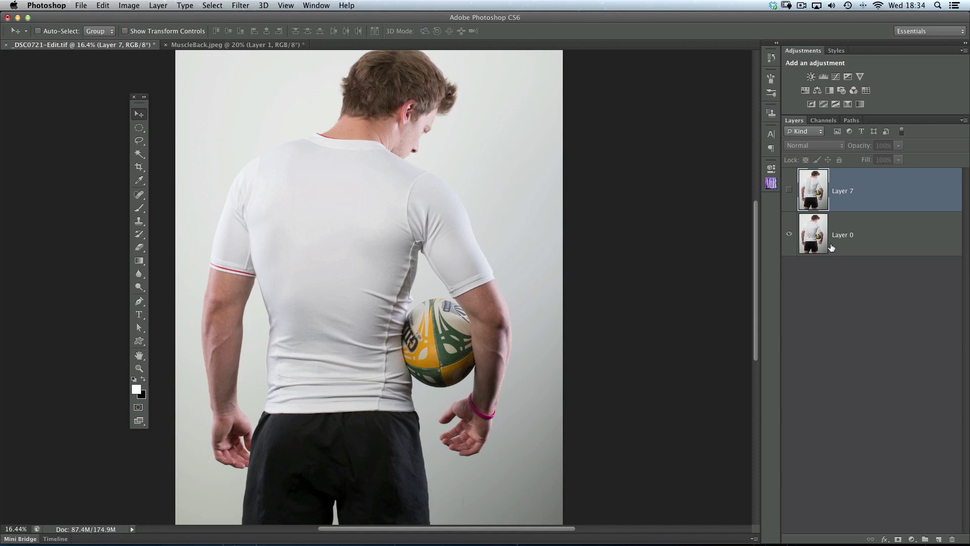
click(789, 190)
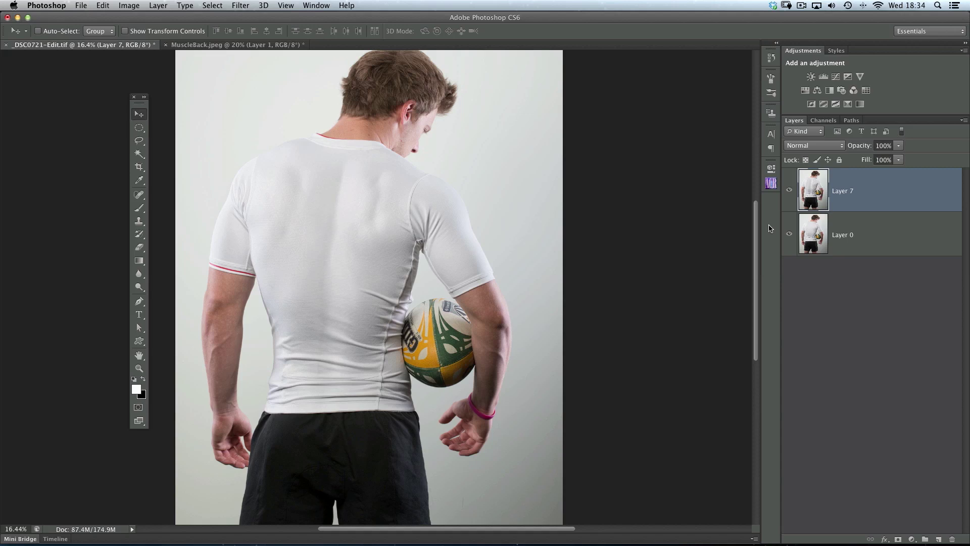
click(247, 46)
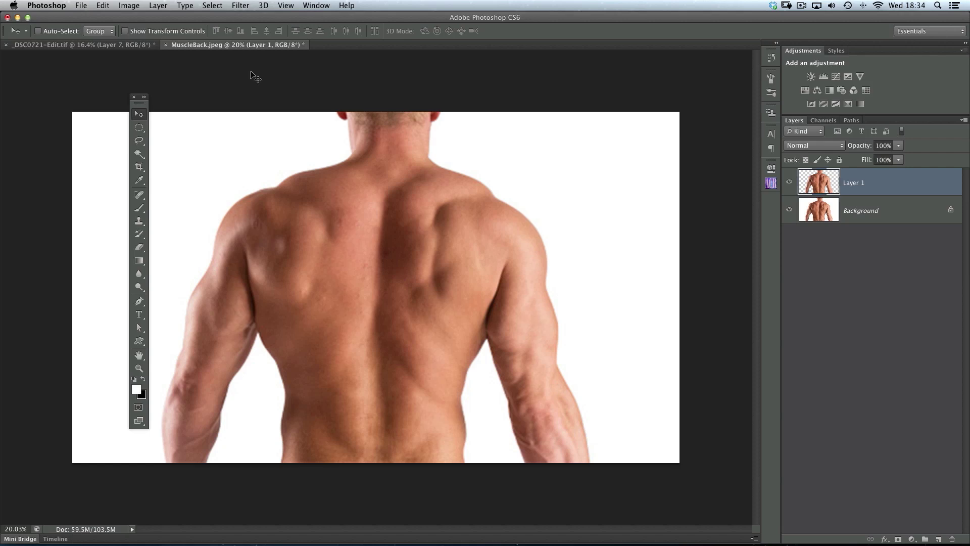
click(105, 46)
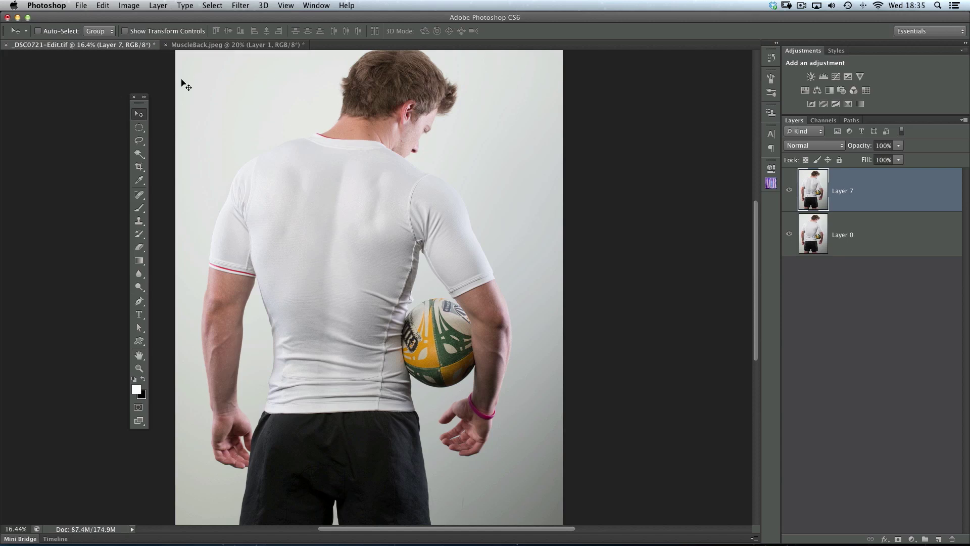
Step: Isolate Layer 1 in MuscleBack.jpeg and copy the cut-out muscular back into _DSC0721-Edit.tif over the rugby player
click(229, 45)
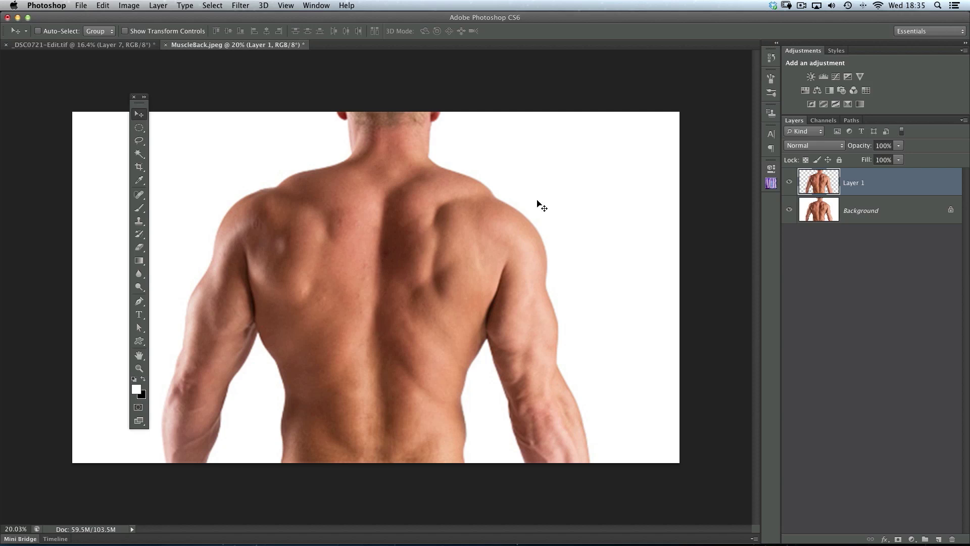
alt+click(788, 188)
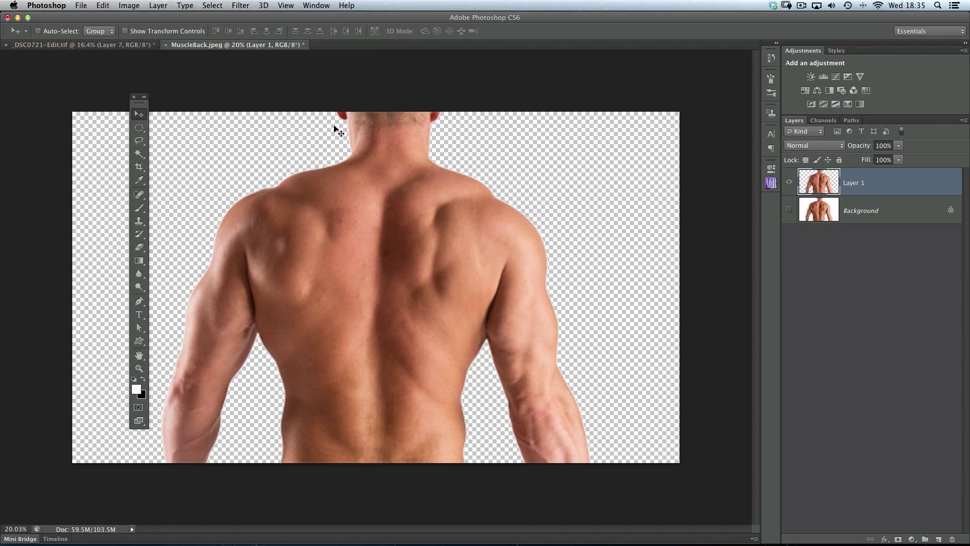
drag(390, 258, 305, 251)
drag(366, 213, 349, 223)
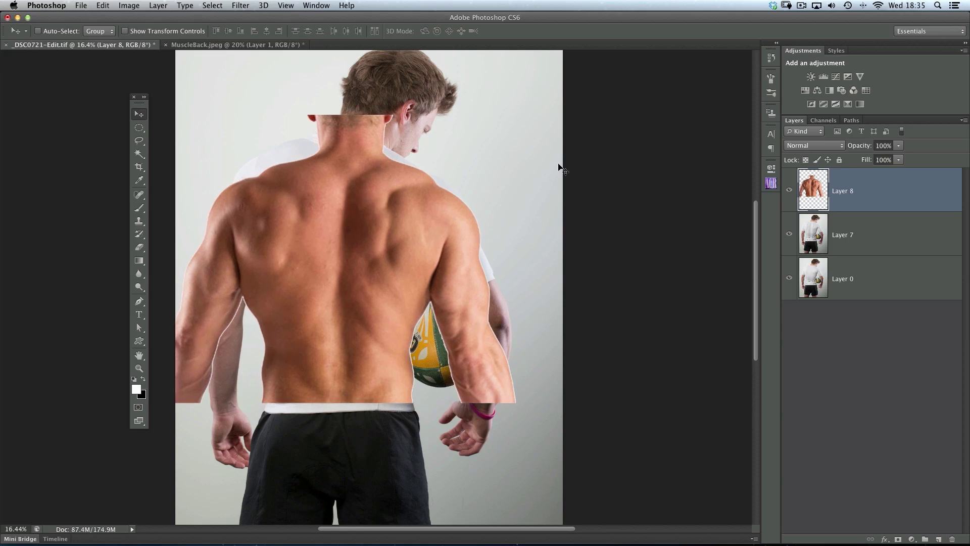
Step: Delete Layer 7 and check the original photo by temporarily hiding the muscular back on Layer 8
click(813, 234)
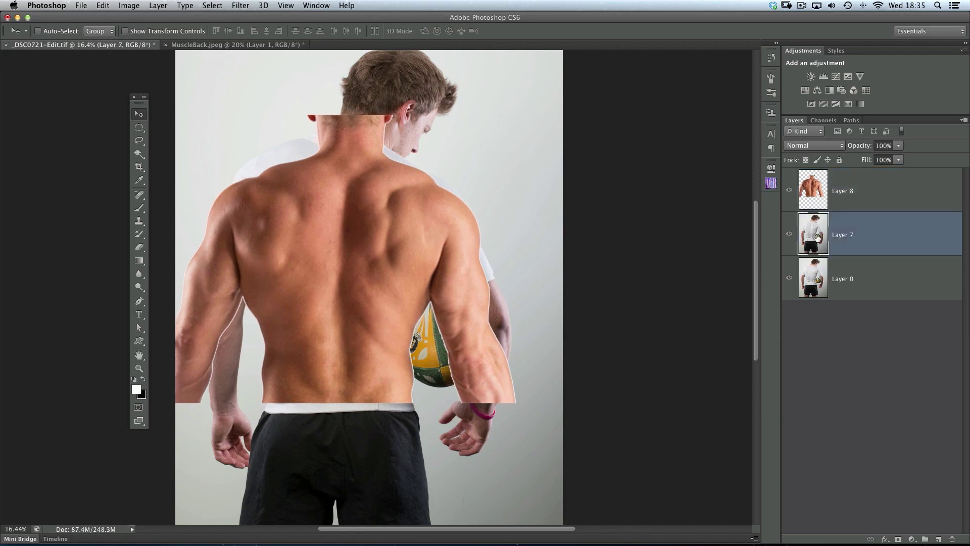
key(Delete)
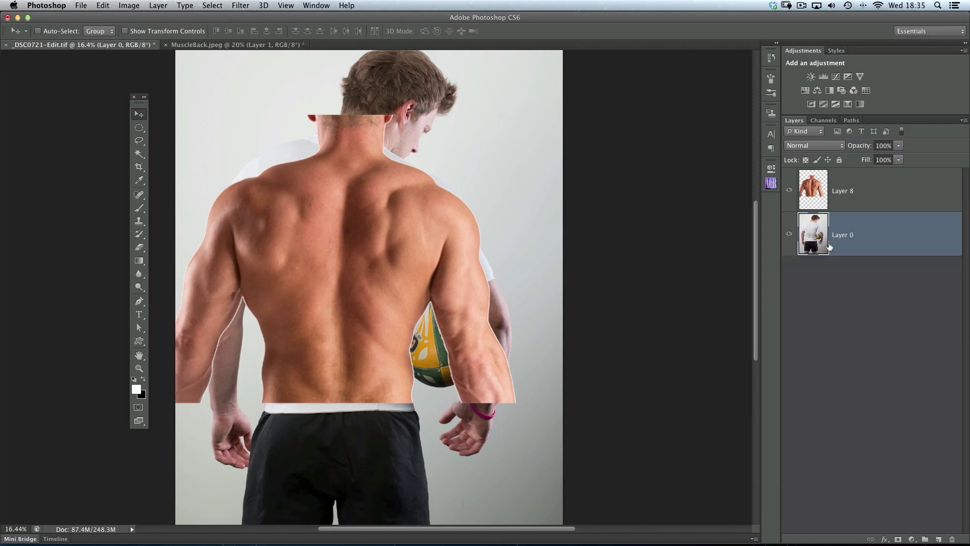
click(789, 190)
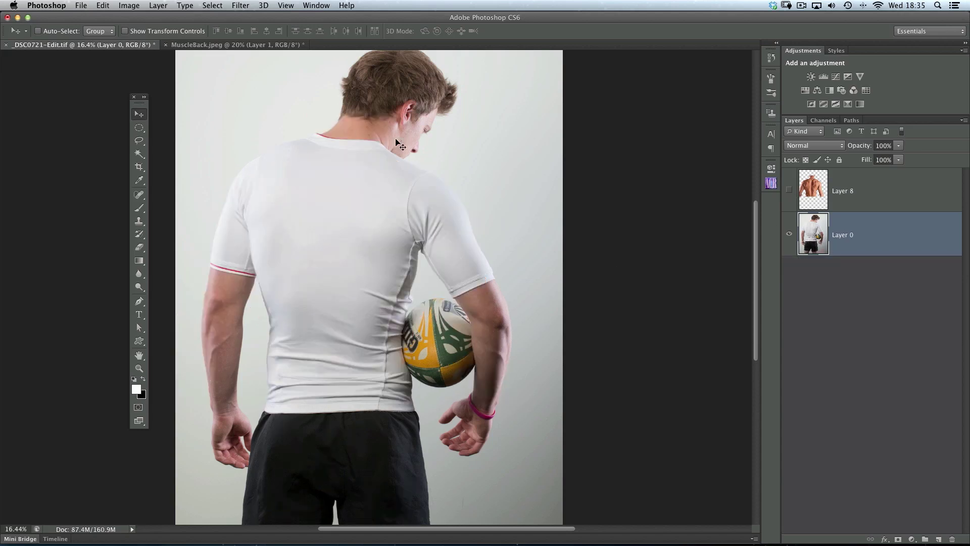
click(790, 193)
Step: Undo the mistaken move attempt and shift Layer 8 slightly so the muscular back lies over the player's back
mouse_move(340, 244)
mouse_down()
mouse_move(317, 232)
mouse_move(326, 242)
mouse_up()
key(super+z)
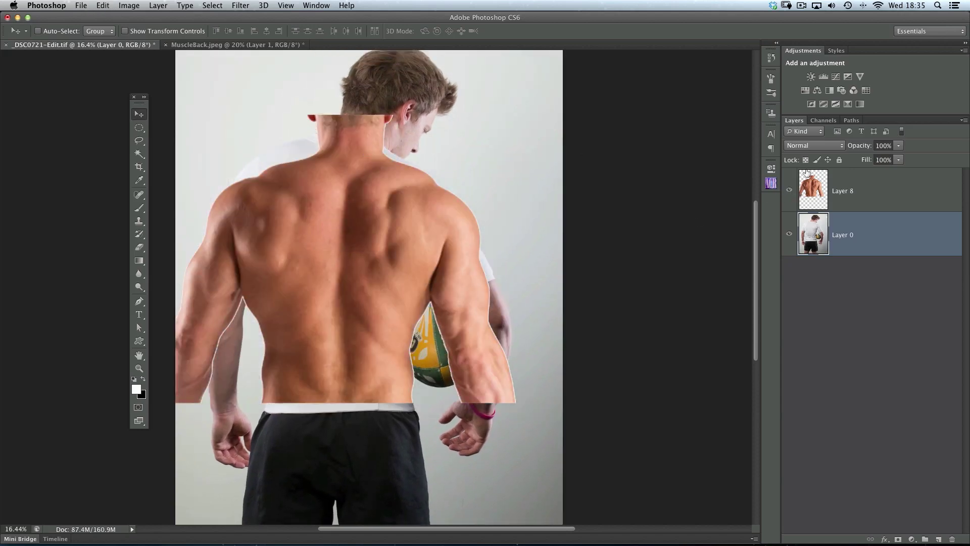
click(812, 195)
mouse_move(338, 234)
mouse_down()
mouse_move(296, 243)
mouse_move(344, 237)
mouse_up()
Step: Apply a custom Warp to Layer 8, bending its neck and shoulders towards the player's pose
click(101, 6)
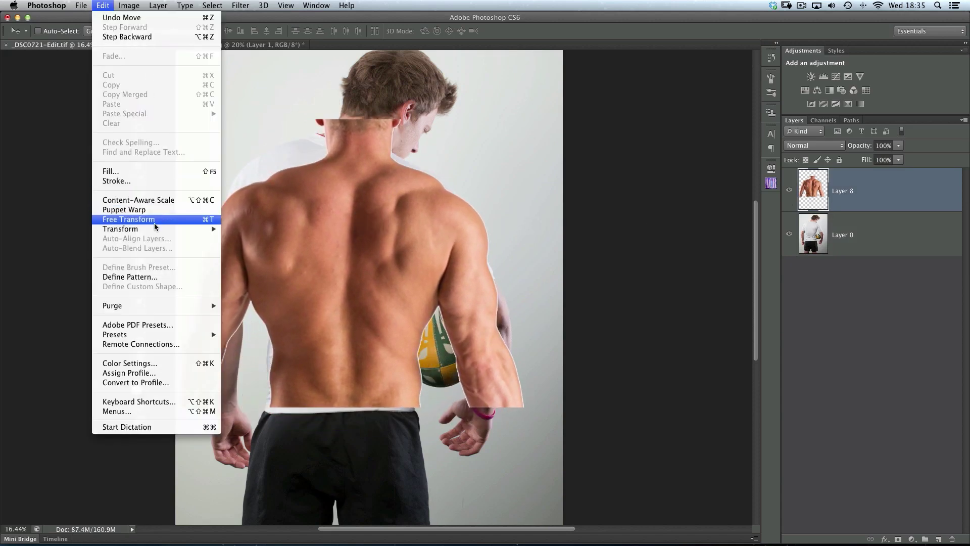
mouse_move(155, 229)
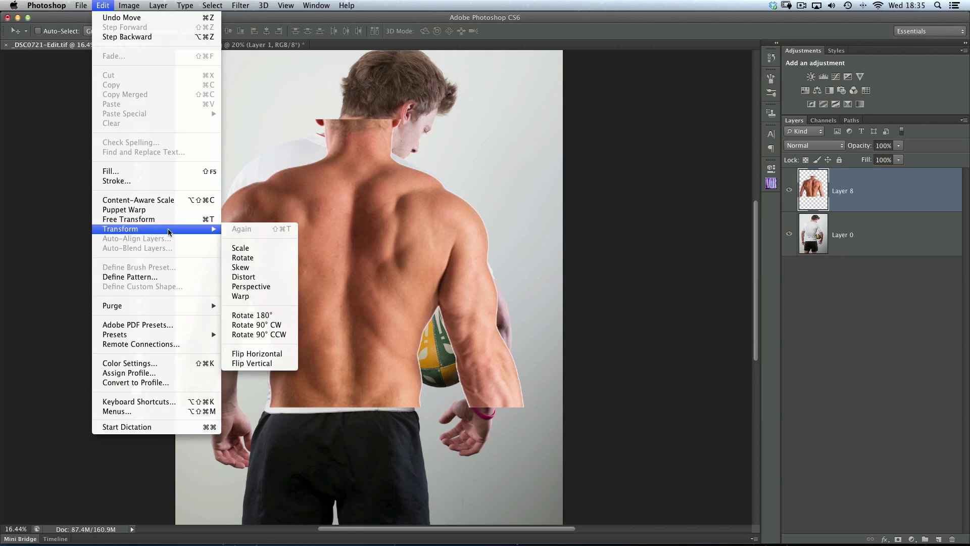
click(241, 295)
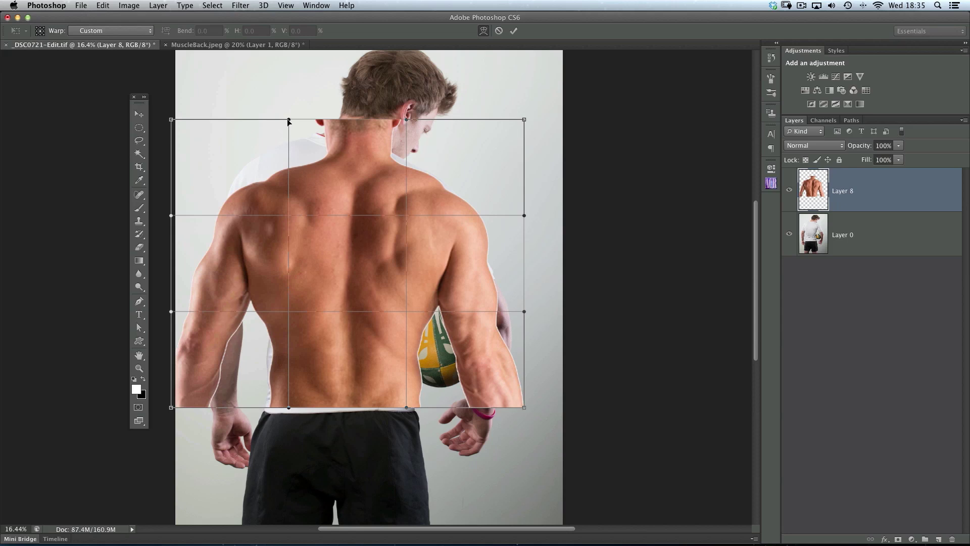
drag(256, 162, 277, 157)
drag(408, 120, 395, 156)
drag(351, 198, 380, 178)
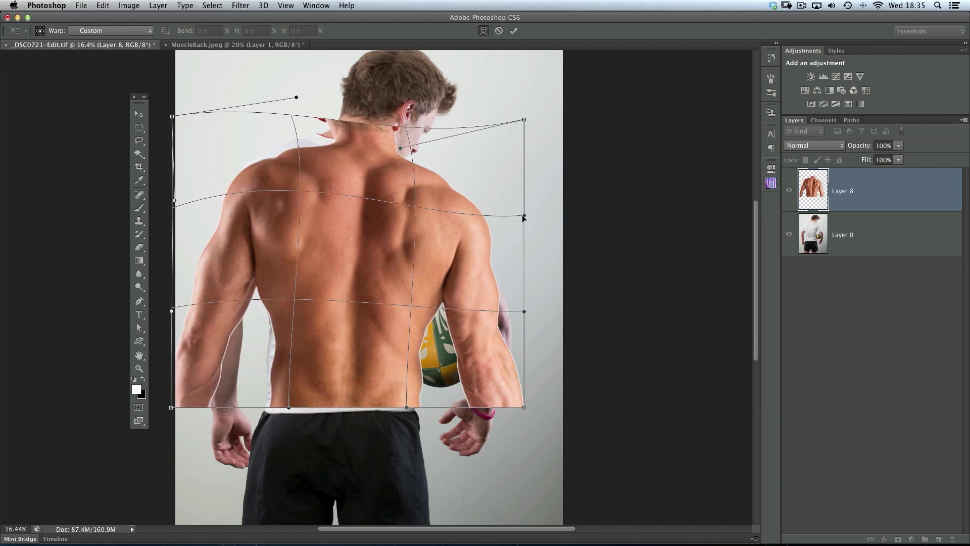
drag(522, 214, 427, 258)
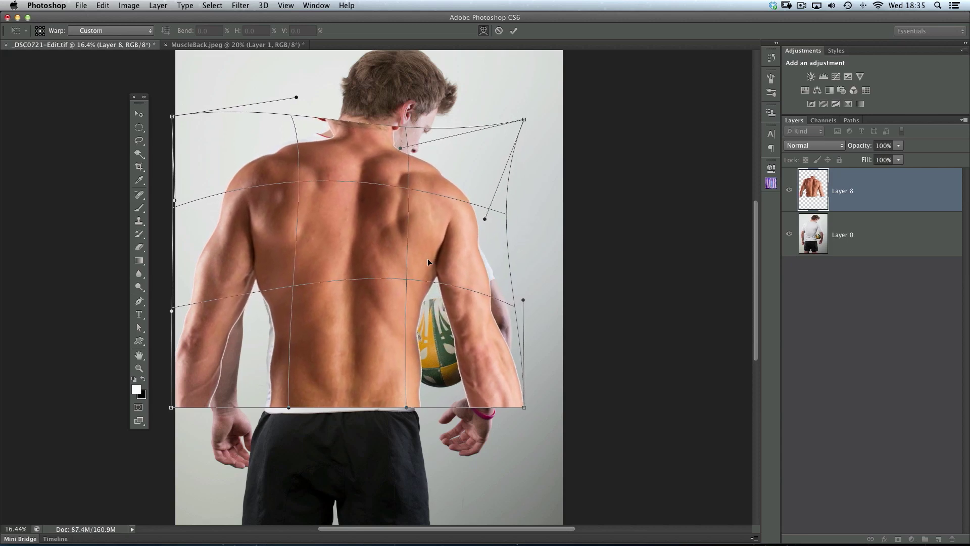
drag(361, 334, 270, 355)
Step: Lower Layer 8's opacity to 41% and warp its left arm, waist and lower edge to match the player's shirt
drag(862, 147, 834, 143)
drag(427, 227, 420, 208)
drag(379, 334, 388, 416)
drag(283, 364, 250, 245)
drag(185, 379, 214, 386)
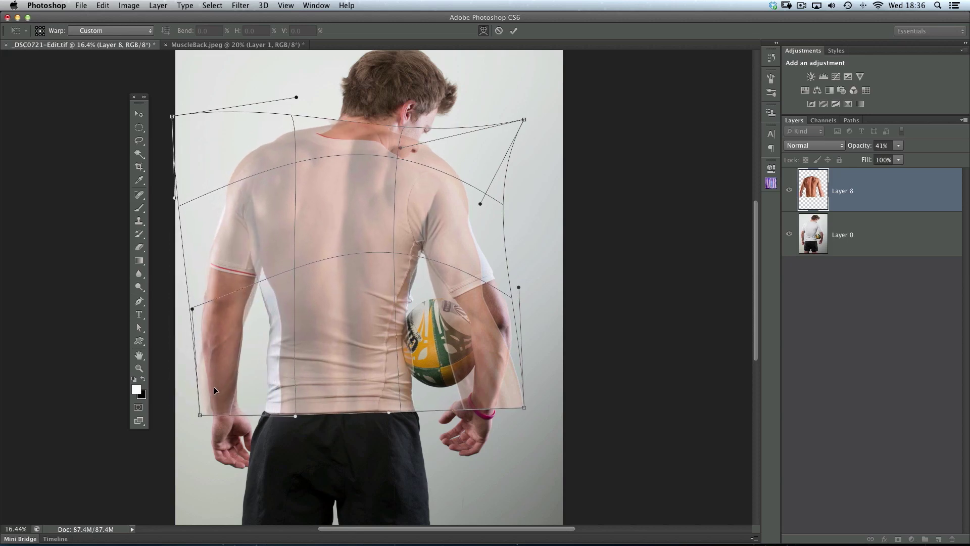
drag(279, 348, 298, 287)
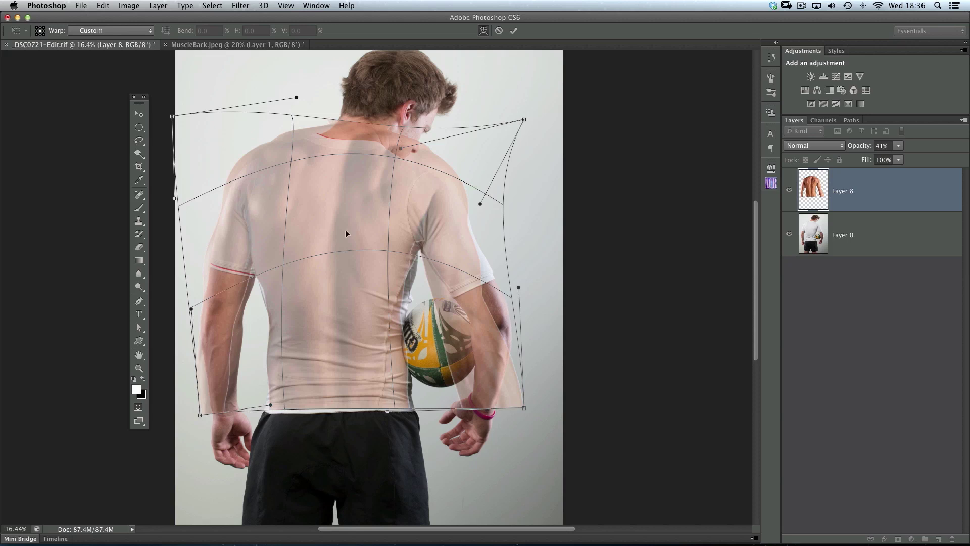
Step: Warp the right arm and lower right corner of Layer 8 outward to follow the player's right sleeve and side
drag(451, 294, 424, 335)
drag(522, 279, 507, 271)
drag(460, 331, 475, 313)
drag(411, 224, 399, 243)
drag(389, 411, 388, 414)
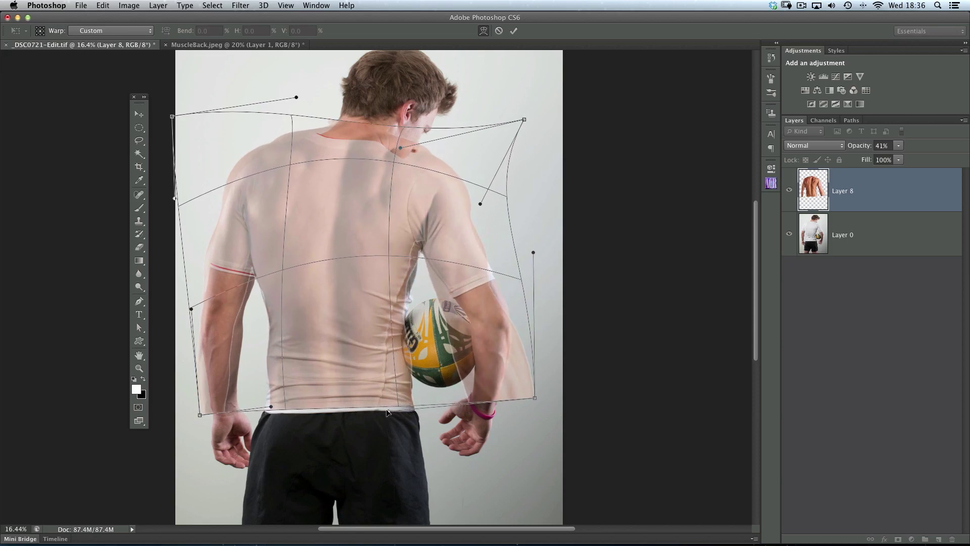
Step: Refine the warp at the left shoulder, spine and lower edge of Layer 8, and commit the transformation
drag(276, 405, 273, 403)
drag(247, 158, 250, 160)
drag(213, 236, 237, 196)
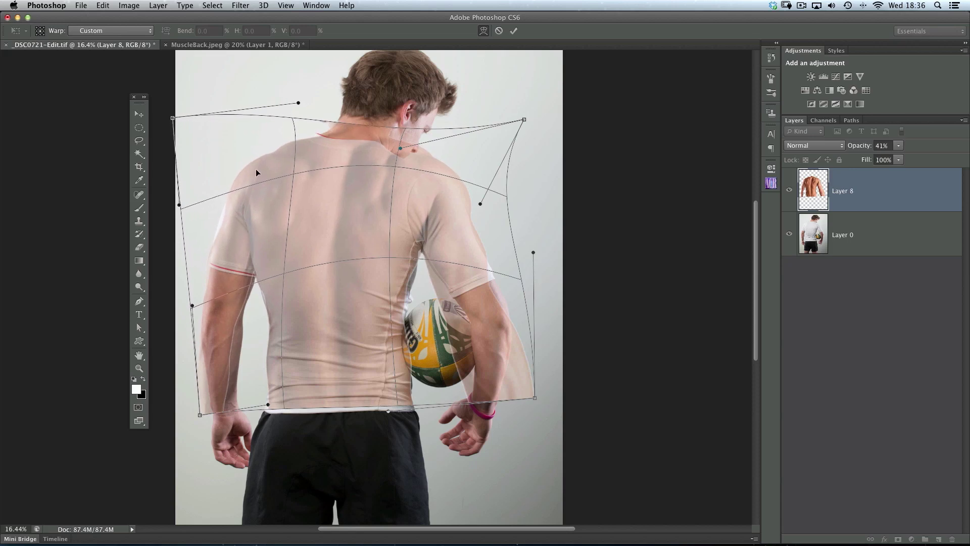
drag(381, 159, 435, 205)
drag(309, 214, 295, 213)
drag(300, 282, 327, 211)
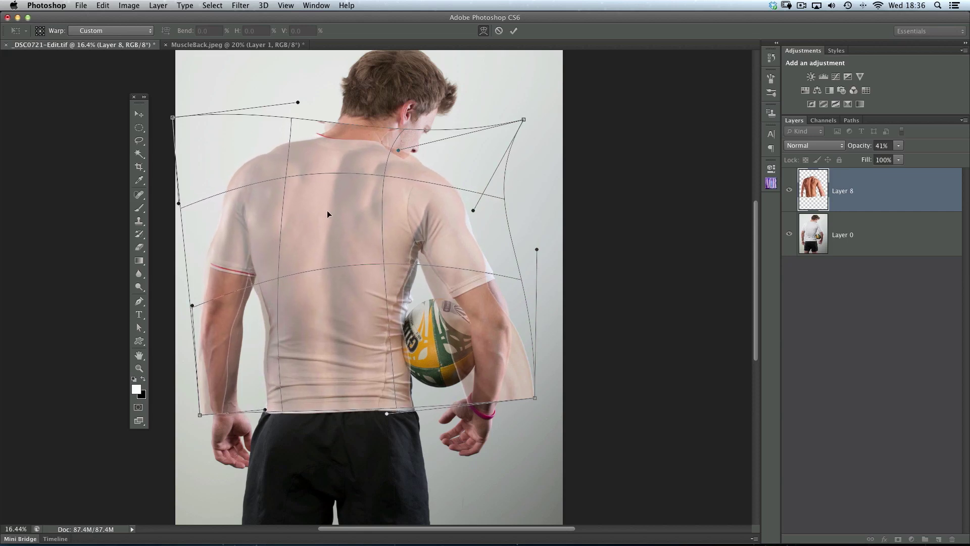
click(513, 31)
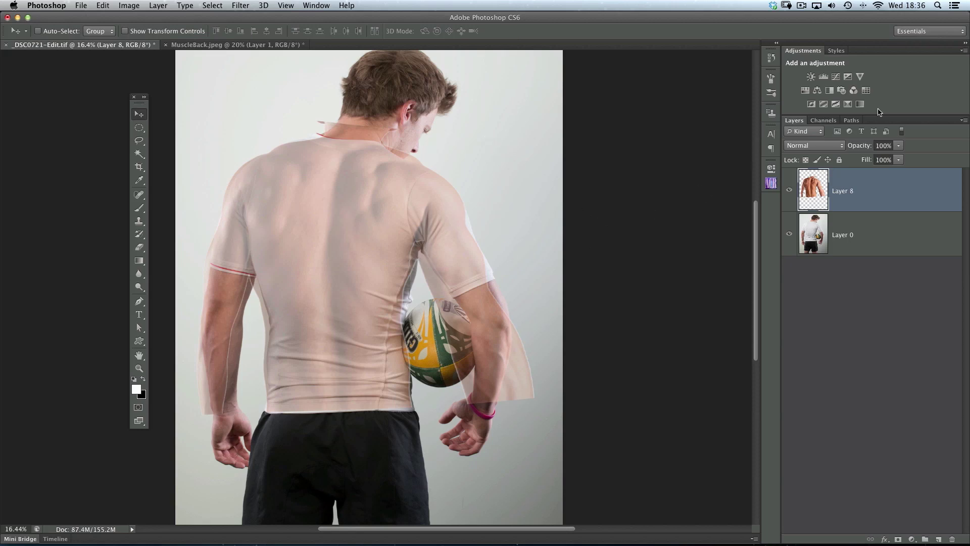
Step: Restore Layer 8's opacity to 100% and hide Layer 0 so only the warped back shows
key(4)
key(1)
key(0)
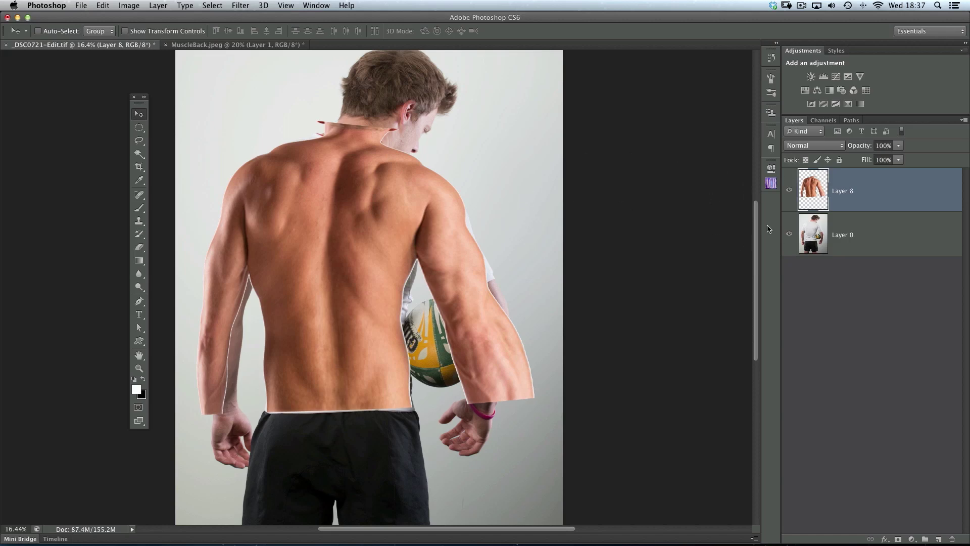
click(789, 234)
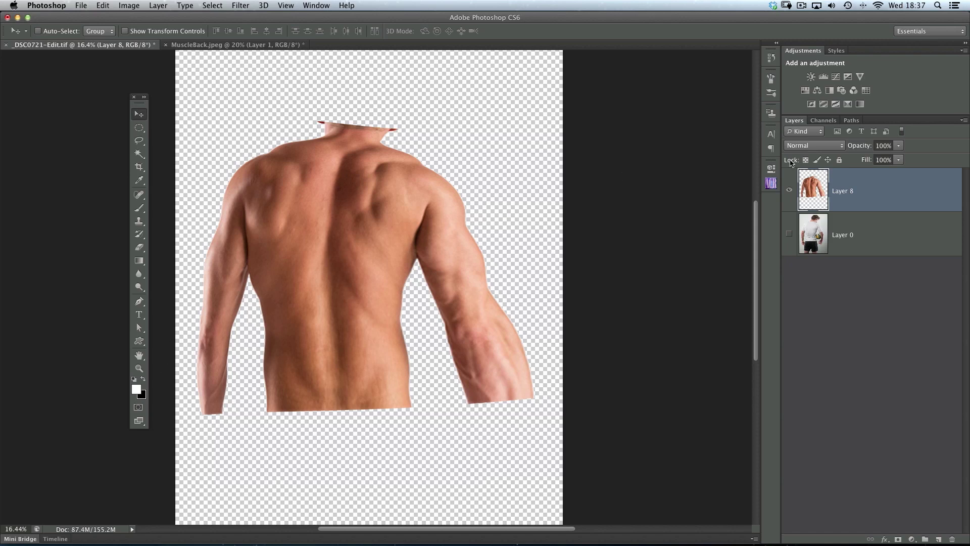
Step: Load the RGB composite channel's luminosity as a selection of the back's highlights, and return to the layer list
click(824, 121)
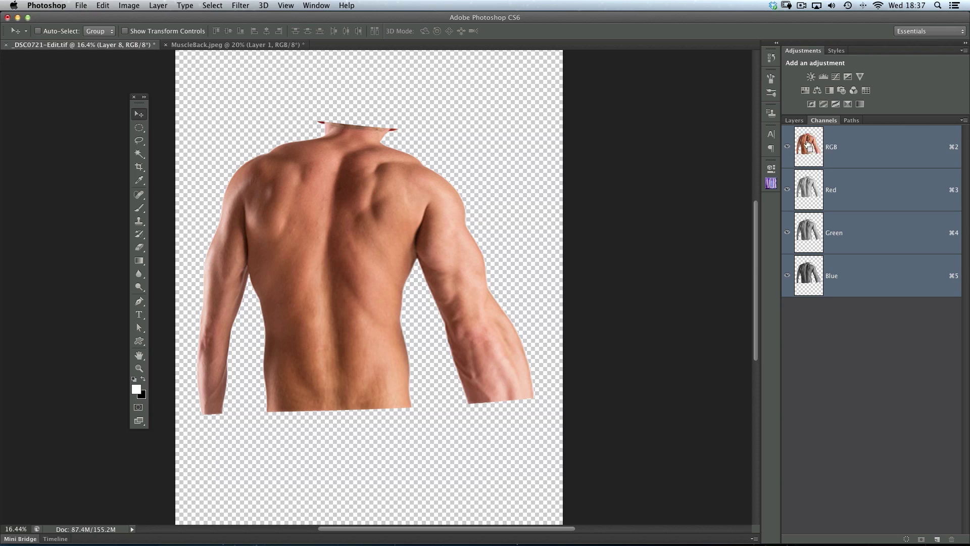
click(394, 213)
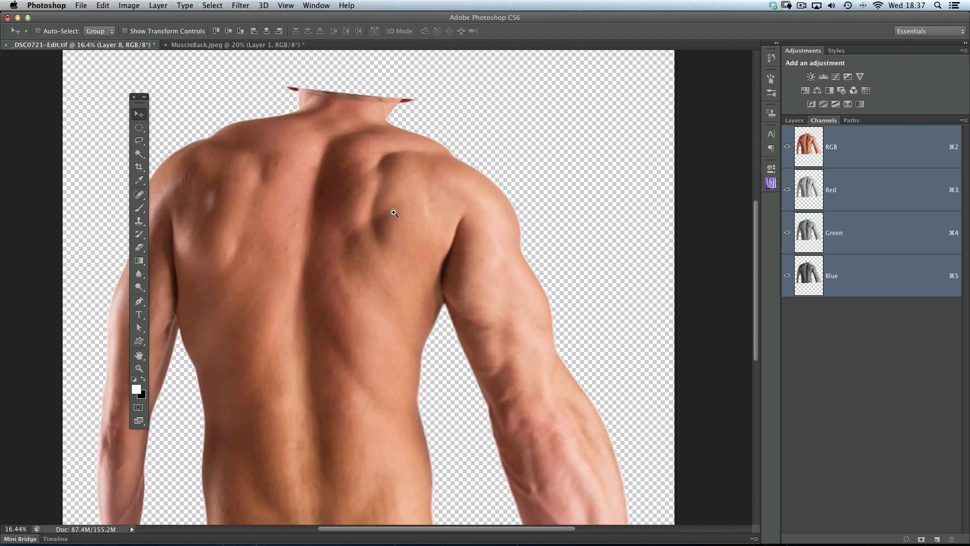
key(super+alt+2)
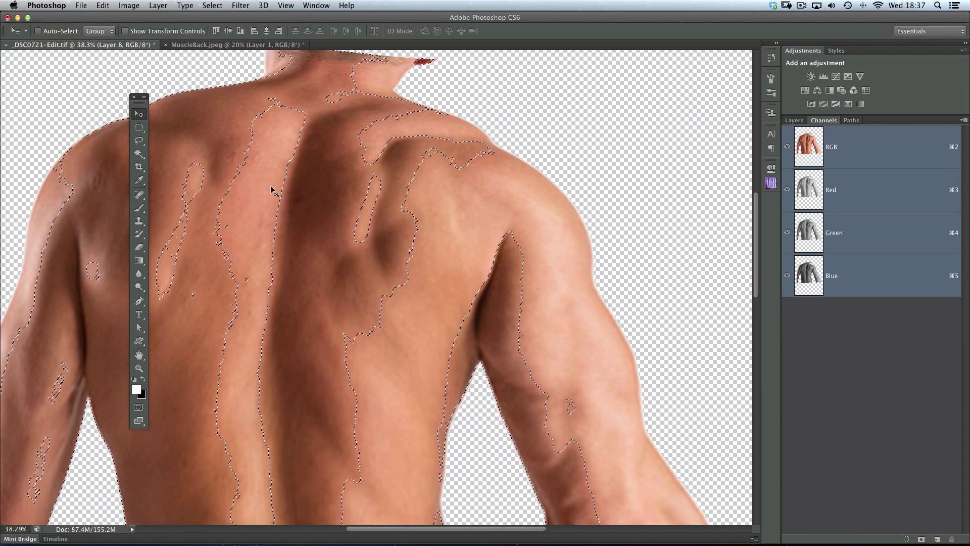
scroll(283, 265, down, 5)
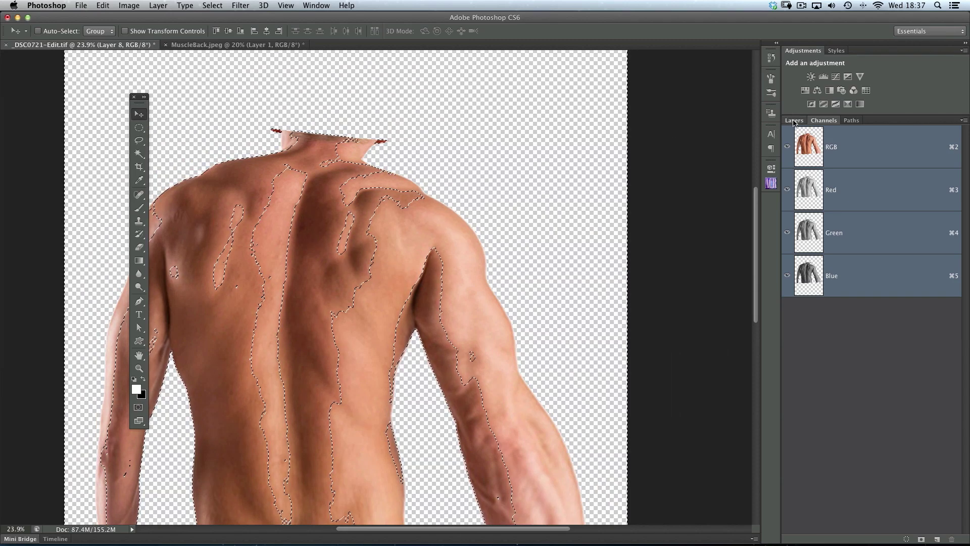
click(793, 121)
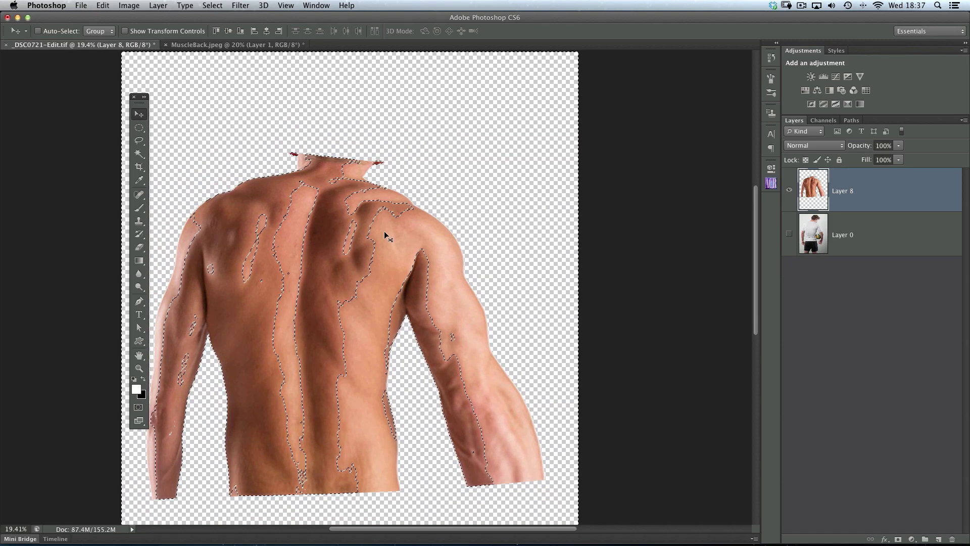
Step: Copy the selected highlights of Layer 8 onto a new layer
click(157, 5)
mouse_move(157, 18)
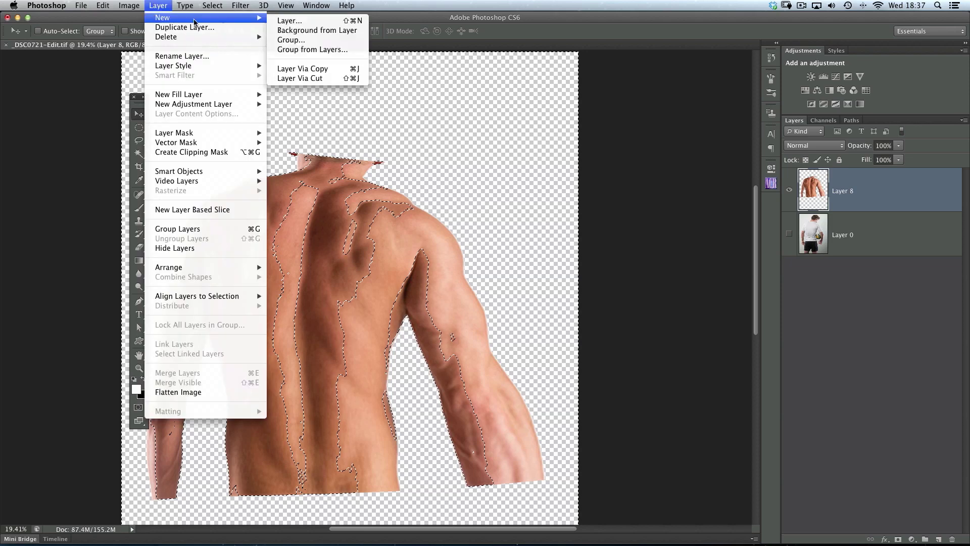
click(305, 71)
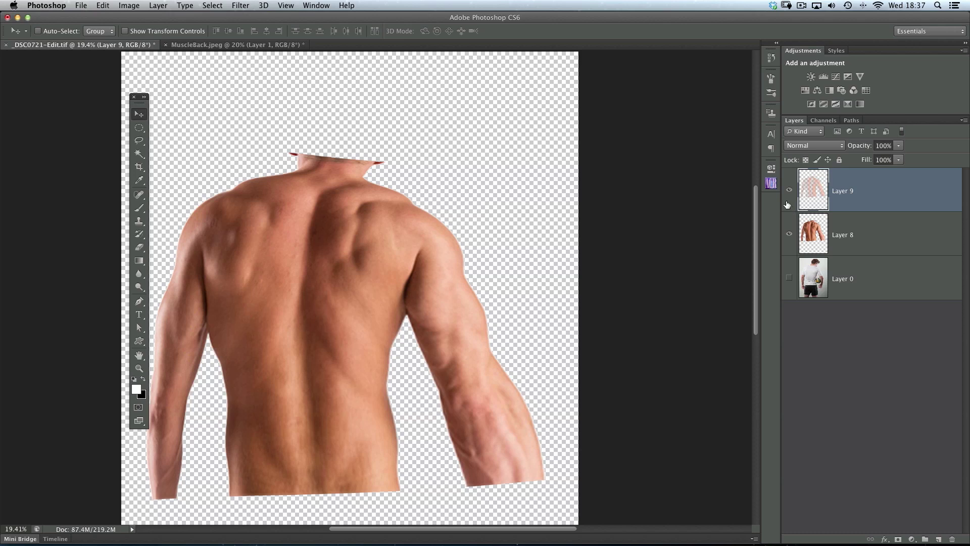
Step: Hide Layer 8 and show Layer 0 so the extracted highlights lie over the player's shirt
click(789, 233)
drag(315, 310, 392, 299)
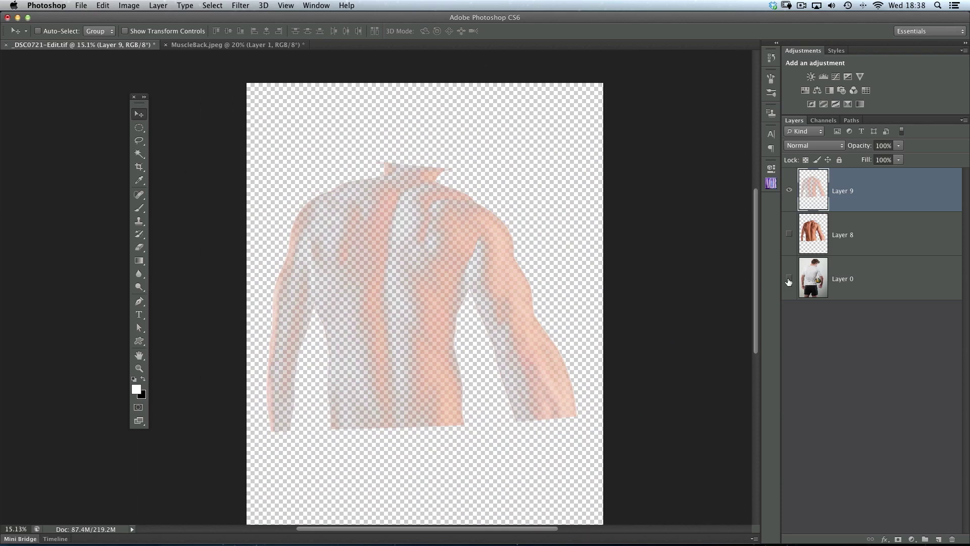
click(788, 278)
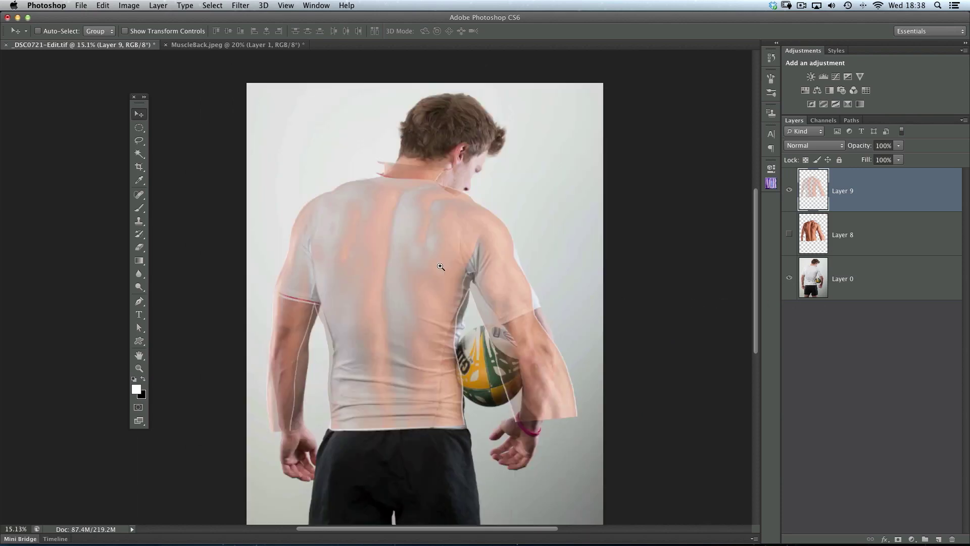
scroll(440, 266, up, 4)
scroll(405, 265, up, 2)
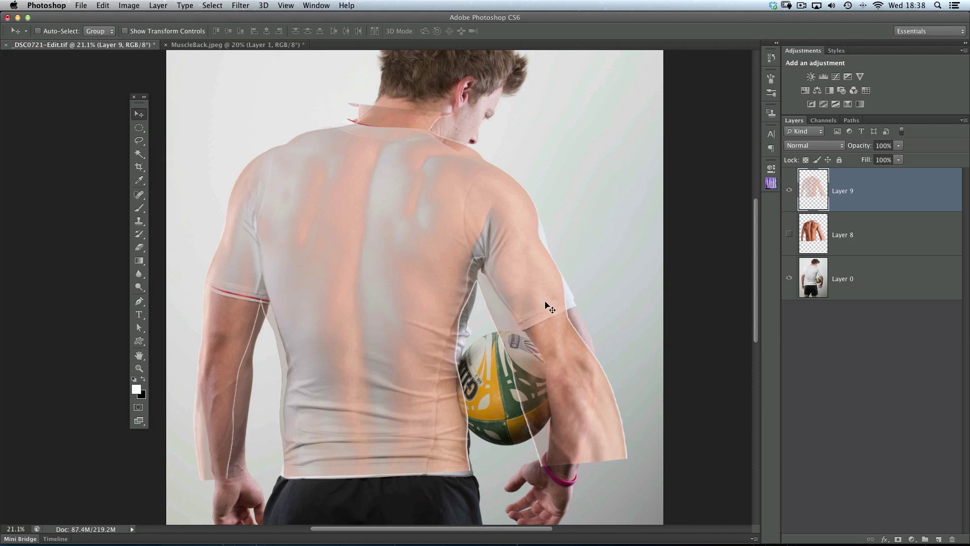
Step: Invert the colours of Layer 9 and desaturate it to a neutral grey
click(127, 6)
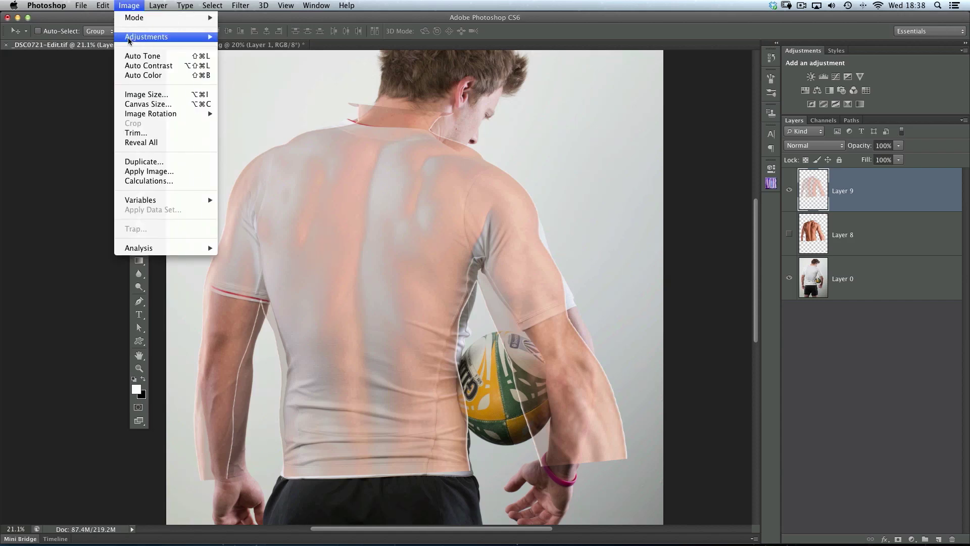
mouse_move(133, 40)
click(238, 162)
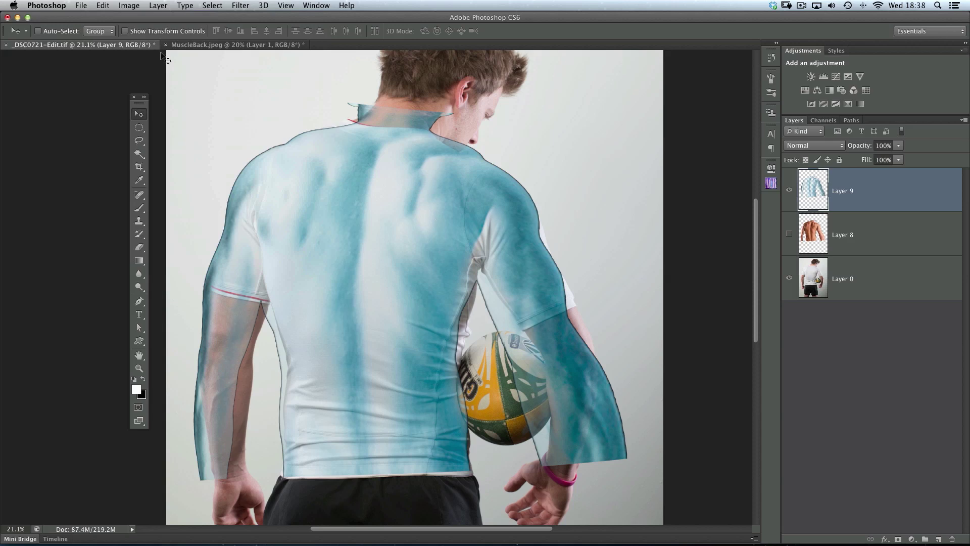
click(129, 6)
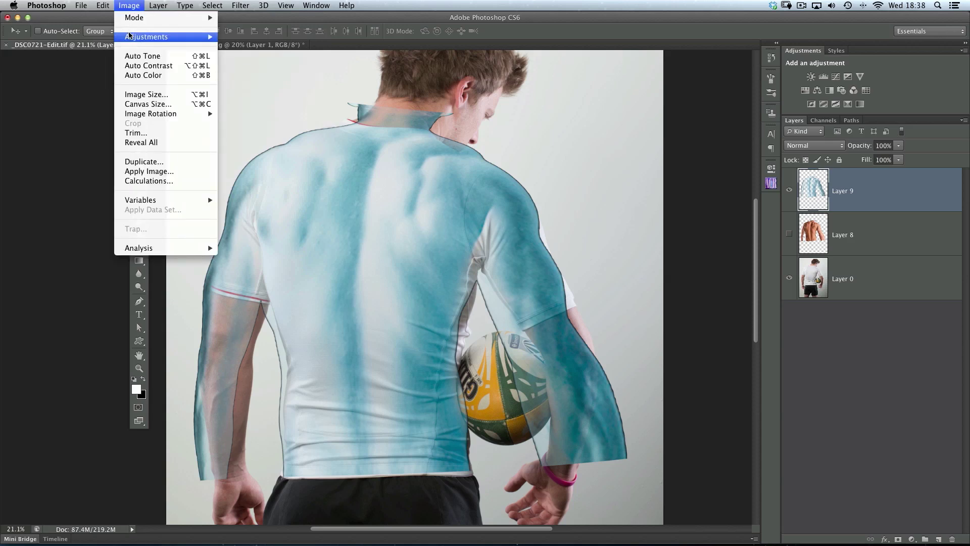
mouse_move(164, 37)
click(247, 249)
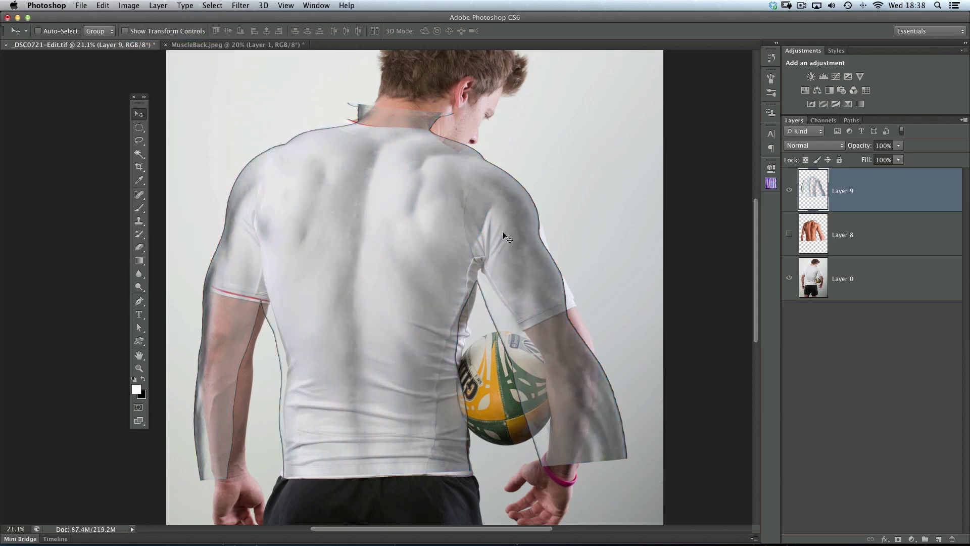
drag(370, 360, 354, 360)
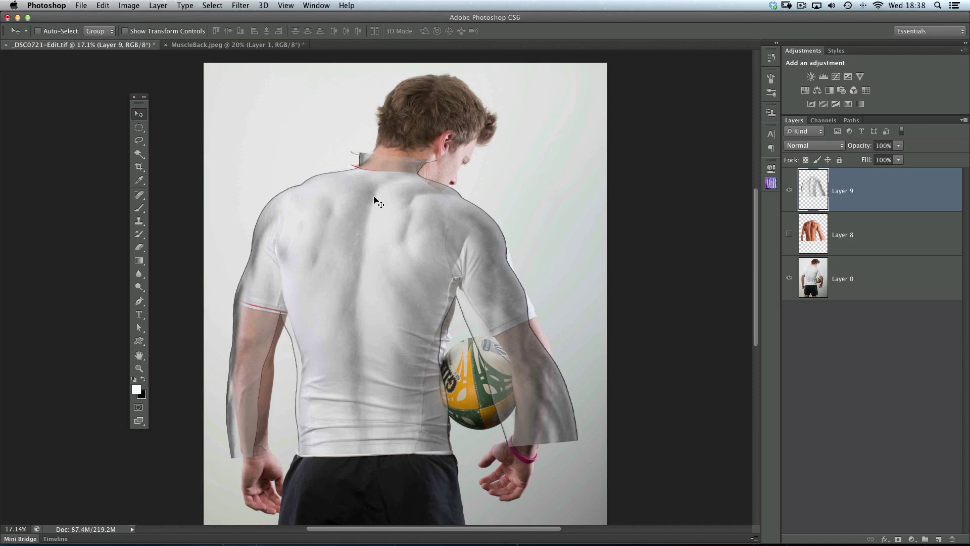
Step: Add a layer mask to Layer 9 and set up a black brush of 2158 px with 0% hardness
click(898, 538)
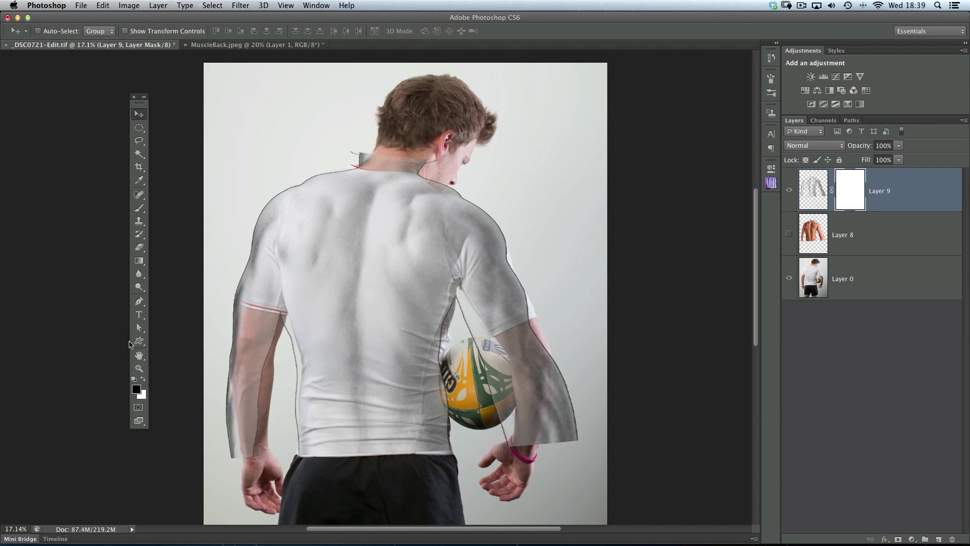
key(b)
click(144, 379)
click(144, 379)
right_click(396, 260)
drag(461, 292, 443, 292)
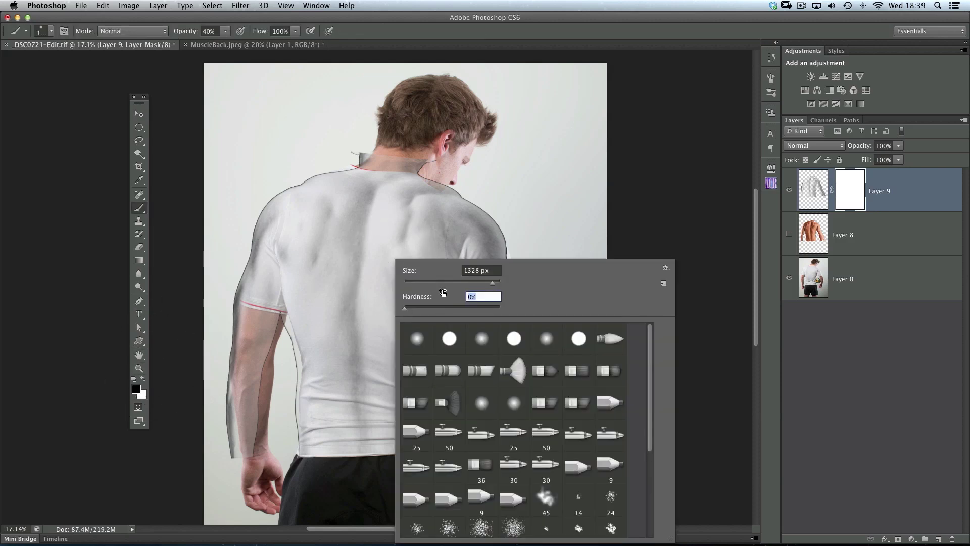
drag(493, 282, 494, 282)
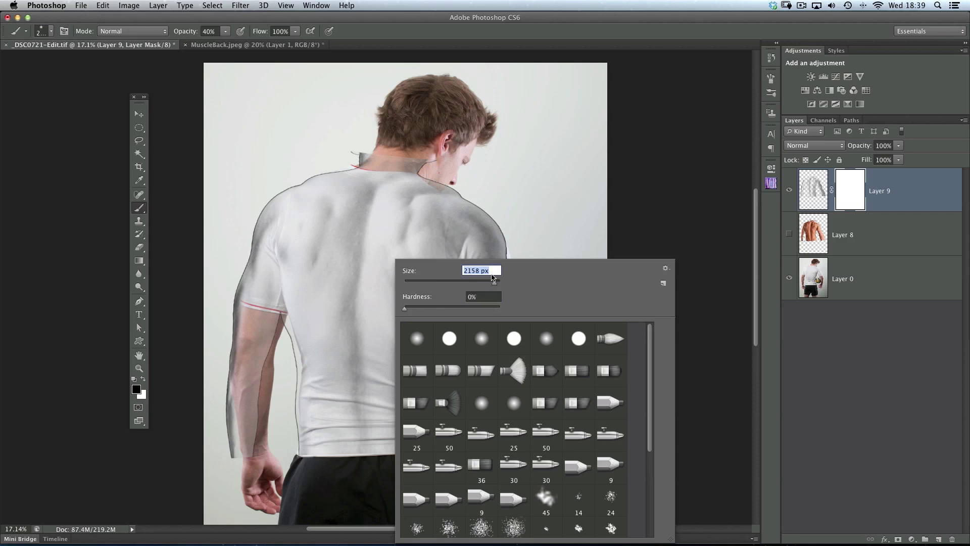
key(Return)
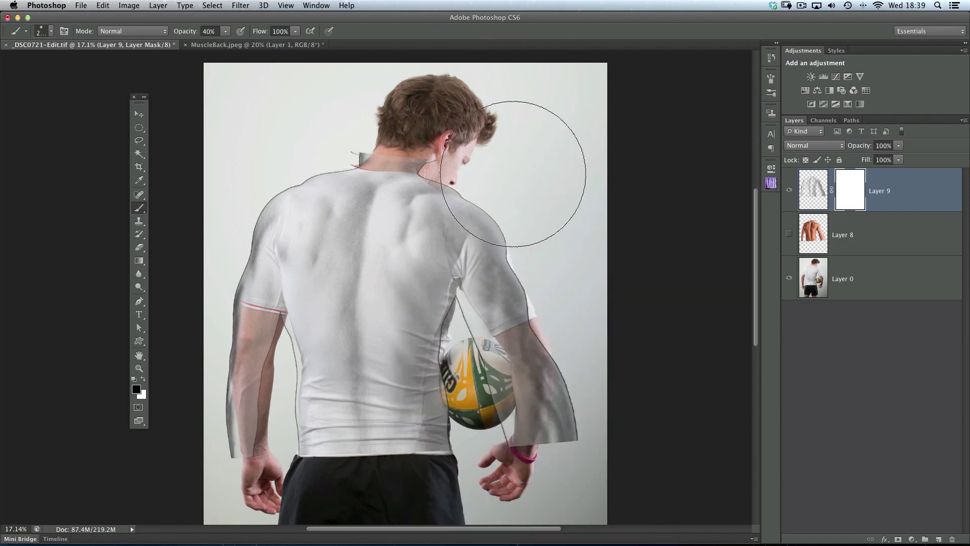
Step: Paint black on Layer 9's mask at 100% opacity over the arms, neck and outer edges, and at 40% down the back
key(0)
mouse_move(560, 255)
mouse_down()
mouse_move(528, 399)
mouse_move(535, 302)
mouse_move(530, 338)
mouse_move(522, 345)
mouse_move(515, 335)
mouse_move(501, 375)
mouse_move(496, 437)
mouse_move(506, 341)
mouse_move(524, 319)
mouse_move(542, 217)
mouse_move(494, 146)
mouse_move(526, 336)
mouse_move(523, 326)
mouse_move(528, 459)
mouse_move(461, 436)
mouse_move(470, 404)
mouse_move(480, 404)
mouse_move(486, 445)
mouse_move(490, 327)
mouse_move(385, 64)
mouse_move(403, 91)
mouse_move(369, 106)
mouse_move(405, 99)
mouse_move(334, 93)
mouse_move(346, 94)
mouse_move(288, 115)
mouse_move(273, 105)
mouse_move(243, 115)
mouse_move(205, 155)
mouse_move(189, 220)
mouse_move(167, 330)
mouse_move(170, 438)
mouse_move(185, 306)
mouse_move(193, 439)
mouse_move(202, 307)
mouse_move(245, 428)
mouse_move(228, 332)
mouse_move(249, 403)
mouse_move(202, 242)
mouse_move(209, 257)
mouse_move(194, 166)
mouse_move(222, 158)
mouse_move(227, 139)
mouse_move(283, 110)
mouse_move(350, 94)
mouse_move(334, 93)
mouse_move(420, 103)
mouse_move(473, 125)
mouse_move(543, 224)
mouse_move(548, 377)
mouse_move(532, 310)
mouse_move(524, 392)
mouse_move(328, 260)
mouse_move(327, 245)
mouse_move(334, 508)
mouse_move(357, 494)
mouse_move(288, 505)
mouse_move(216, 260)
mouse_move(249, 238)
mouse_move(530, 194)
mouse_up()
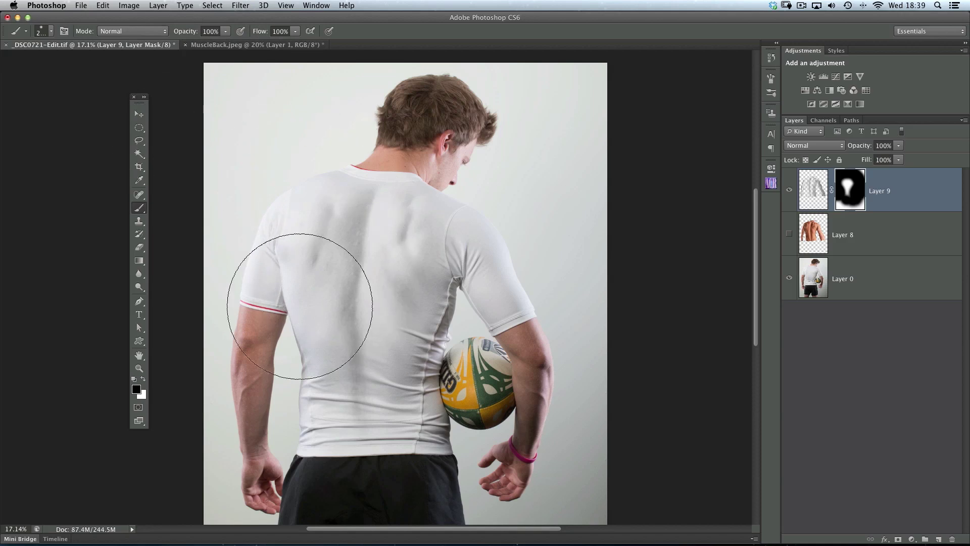
key(4)
mouse_move(357, 120)
mouse_down()
mouse_move(349, 303)
mouse_move(359, 493)
mouse_up()
drag(369, 435, 369, 441)
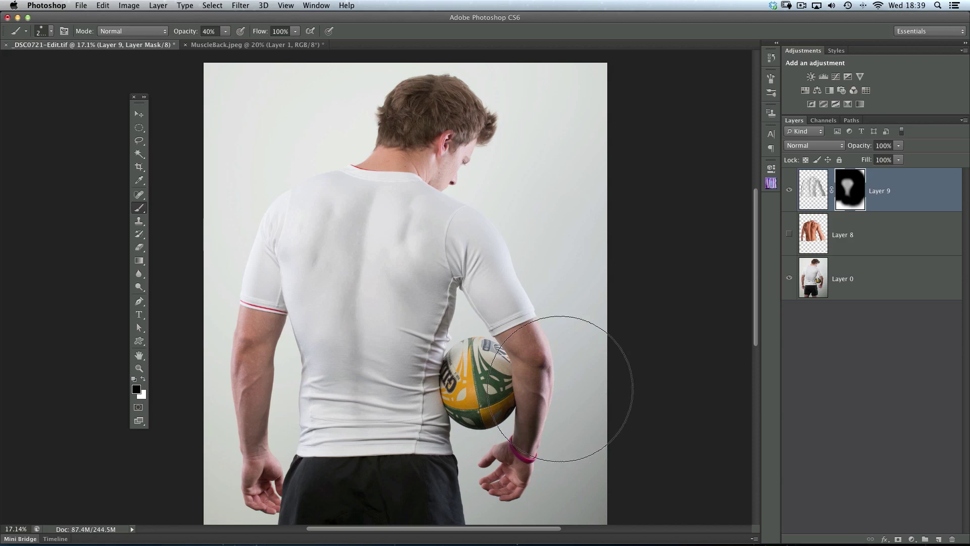
key(v)
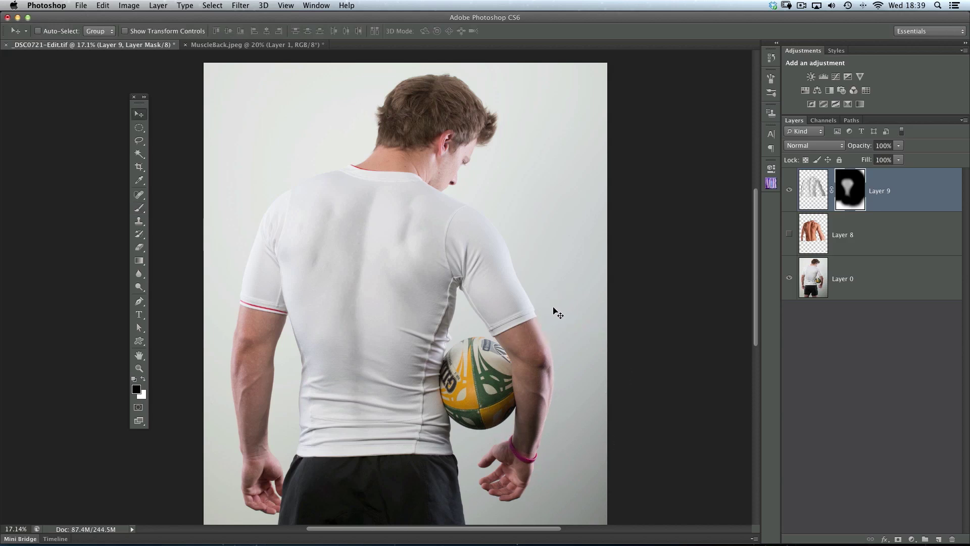
Step: Try a lower opacity for Layer 9 and return it to 100%
mouse_move(372, 305)
mouse_down()
mouse_move(364, 309)
mouse_move(374, 310)
mouse_up()
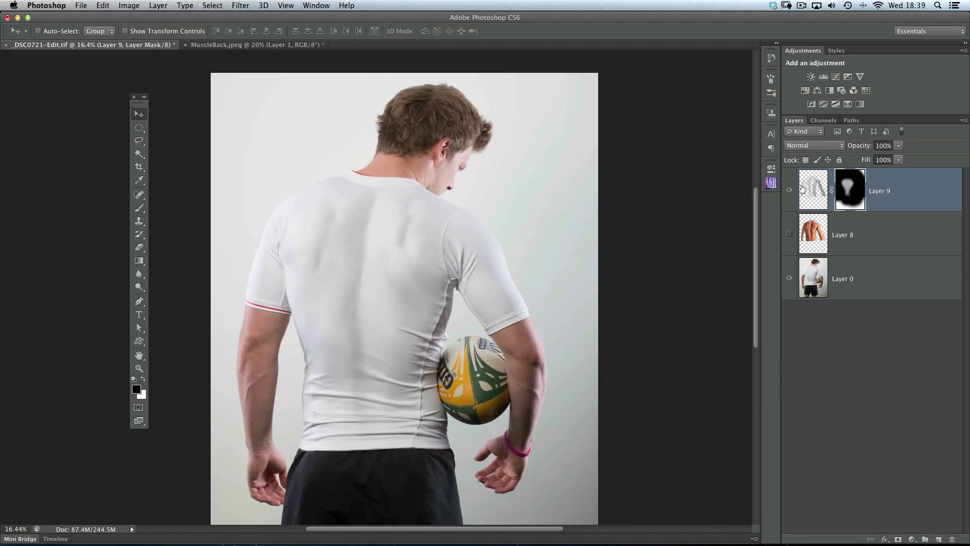
mouse_move(860, 147)
mouse_down()
mouse_move(821, 138)
mouse_move(851, 145)
mouse_move(842, 145)
mouse_up()
drag(853, 147, 863, 152)
scroll(404, 335, down, 3)
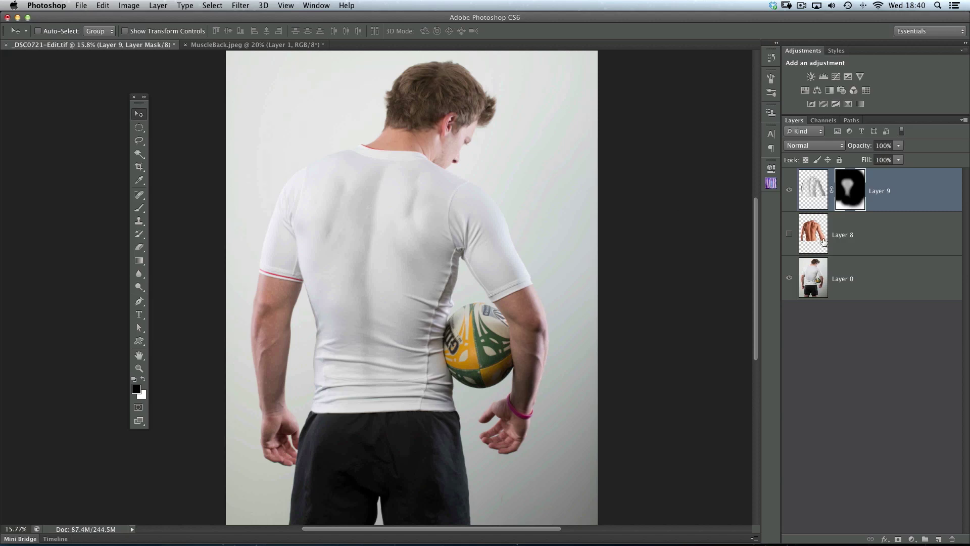
Step: Duplicate Layer 0 and draw a circular elliptical selection around the player's right shoulder on the copy
click(812, 275)
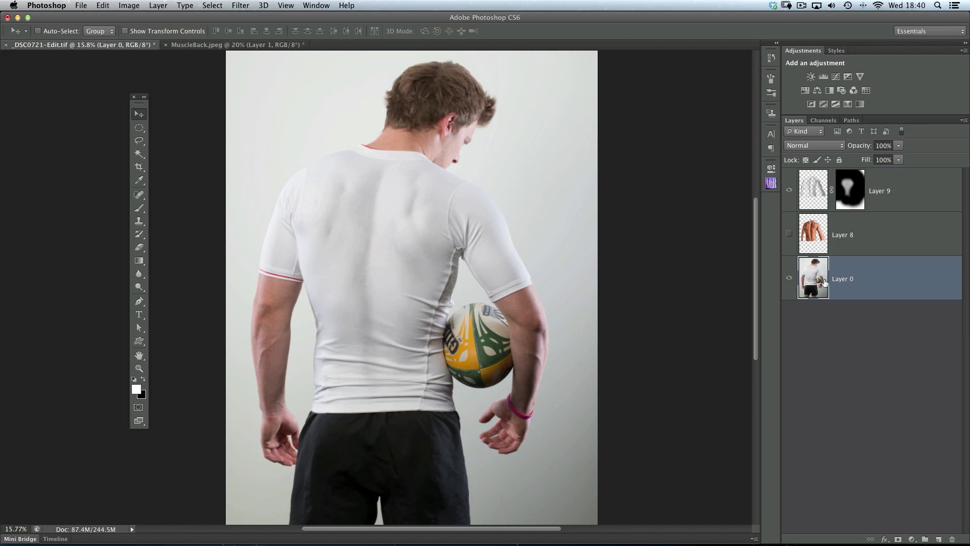
key(super+j)
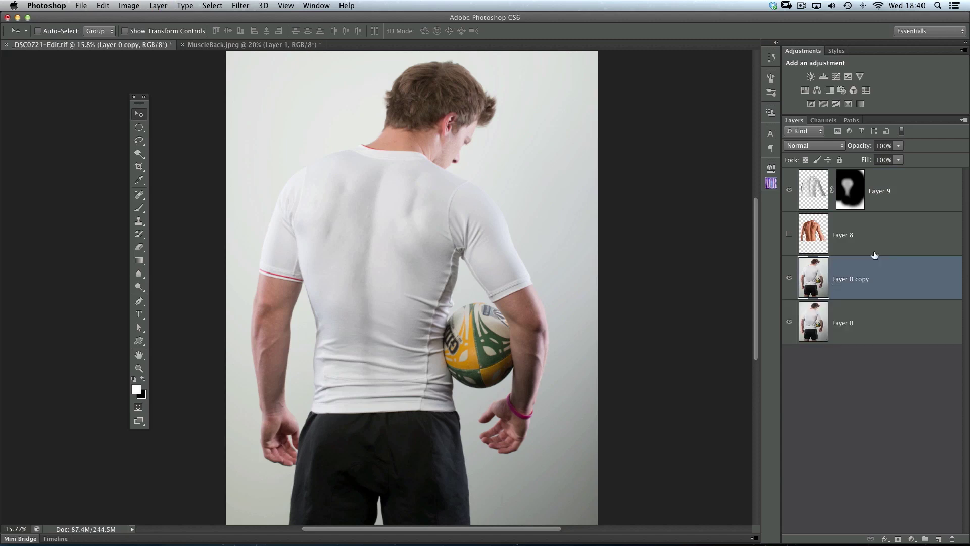
key(m)
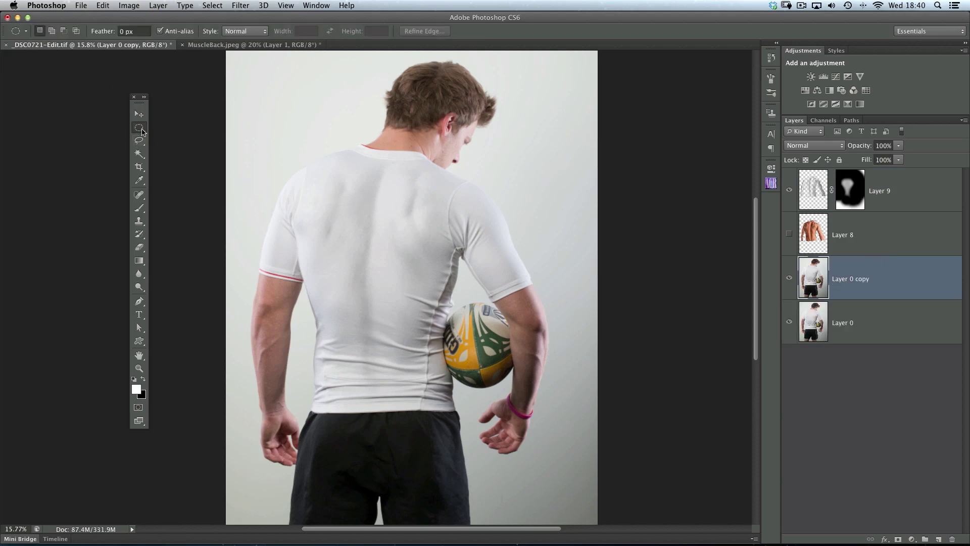
click(137, 130)
click(172, 136)
super+click(487, 227)
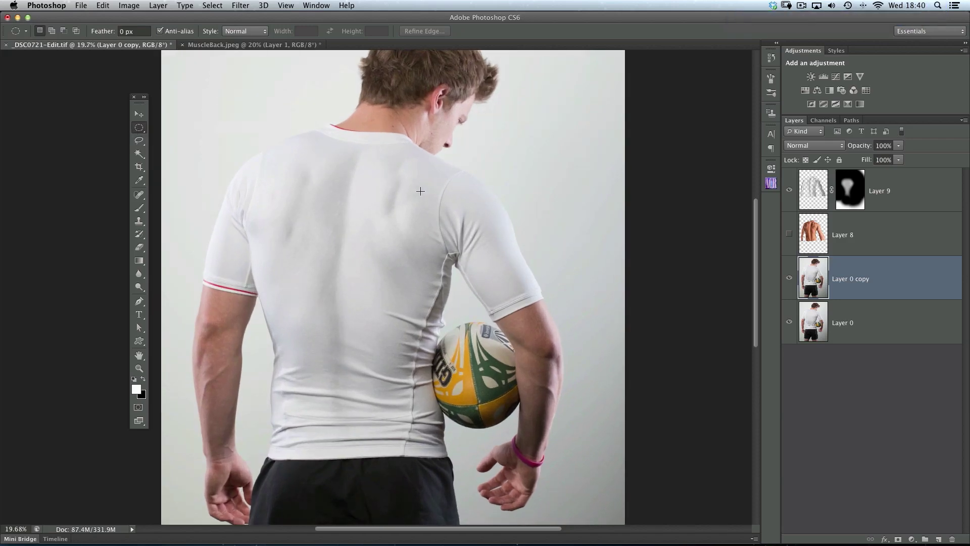
drag(417, 142, 546, 324)
Step: Apply the Pinch filter with a negative amount to bulge the selected right shoulder outward
click(239, 6)
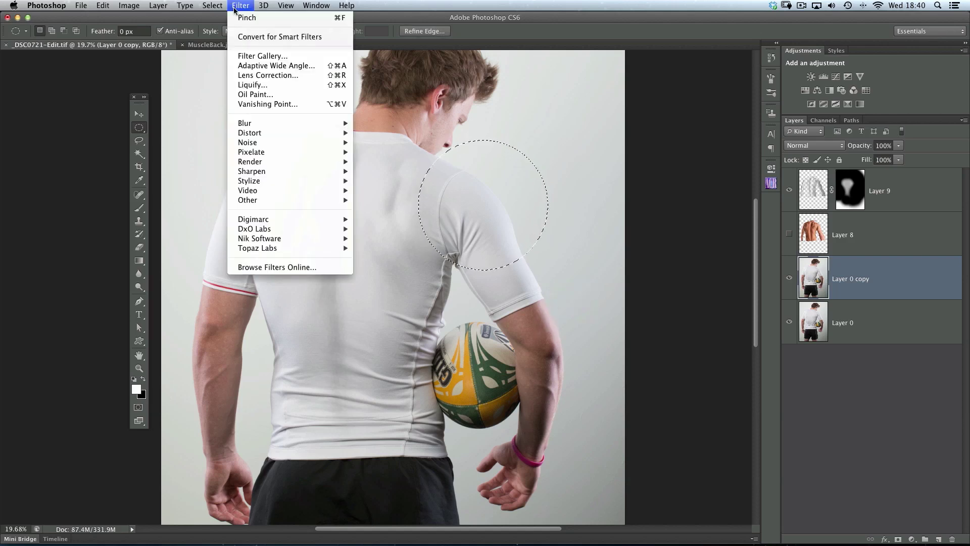
mouse_move(245, 133)
click(365, 146)
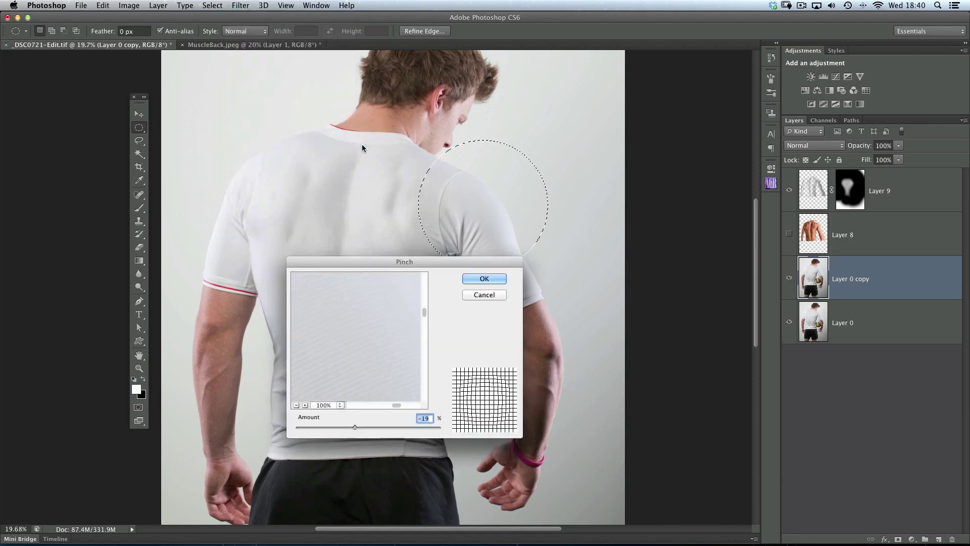
drag(378, 259, 252, 112)
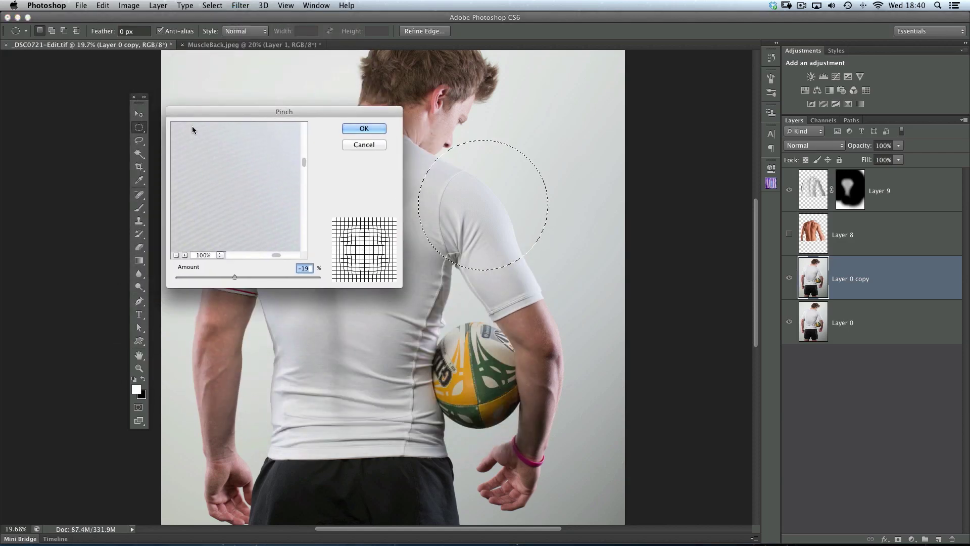
click(174, 256)
click(175, 256)
click(174, 255)
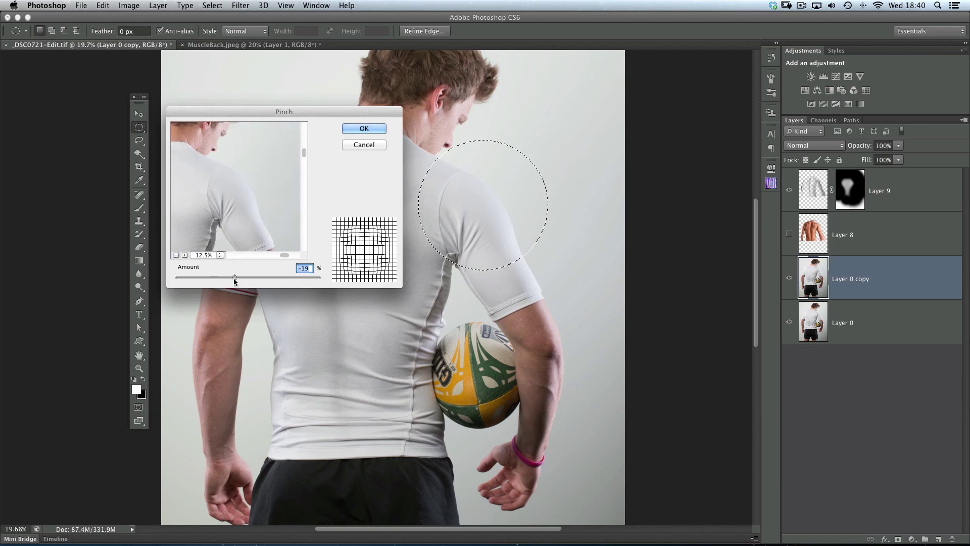
mouse_move(234, 277)
mouse_down()
mouse_move(246, 277)
mouse_move(212, 276)
mouse_move(247, 276)
mouse_move(233, 274)
mouse_up()
click(353, 129)
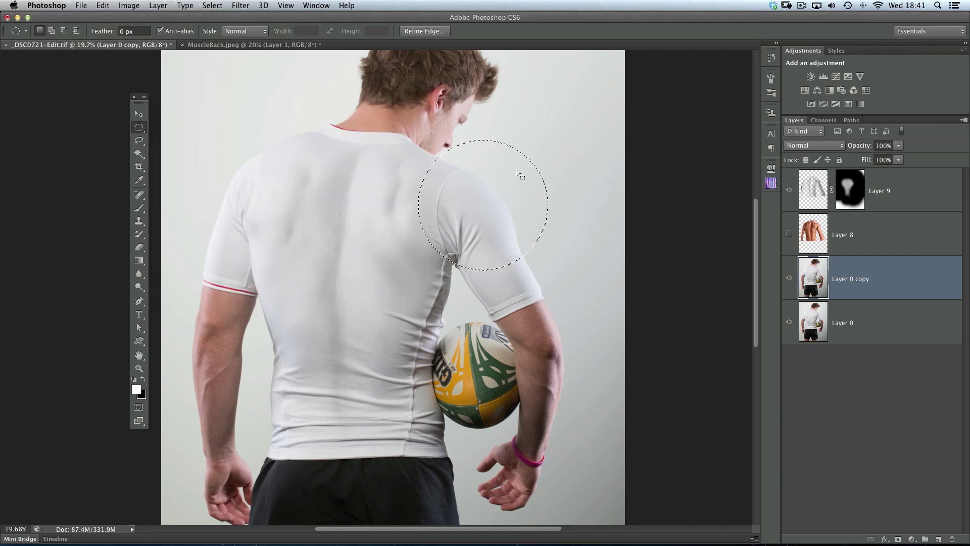
Step: Compare the right shoulder with and without the pinch by undoing and redoing it
key(ctrl+z)
key(ctrl+z)
key(ctrl+z)
key(ctrl+z)
Step: Move the circular selection over to the player's left shoulder and clear it
drag(489, 202, 244, 172)
click(325, 415)
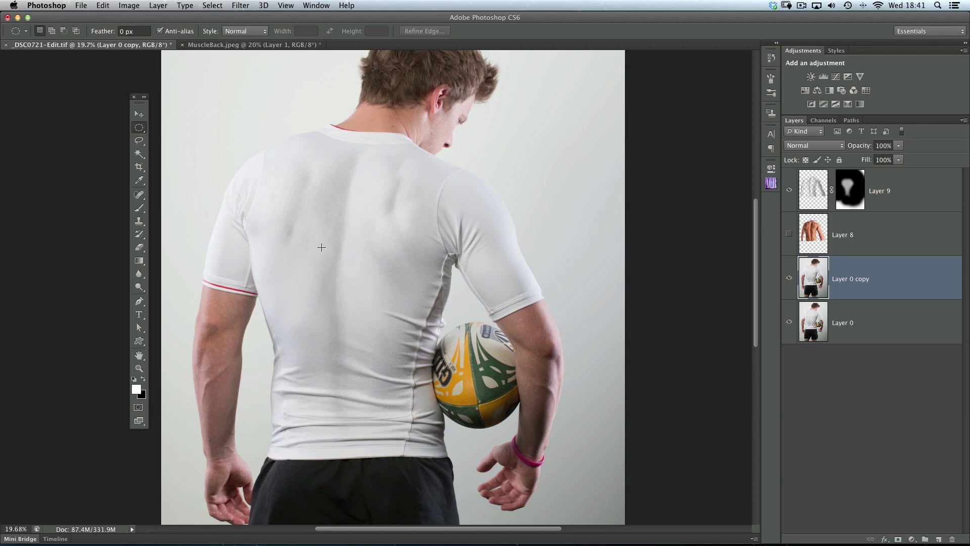
Step: Draw a large circular selection around the player's waist on Layer 0 copy
scroll(349, 366, down, 5)
scroll(383, 277, down, 2)
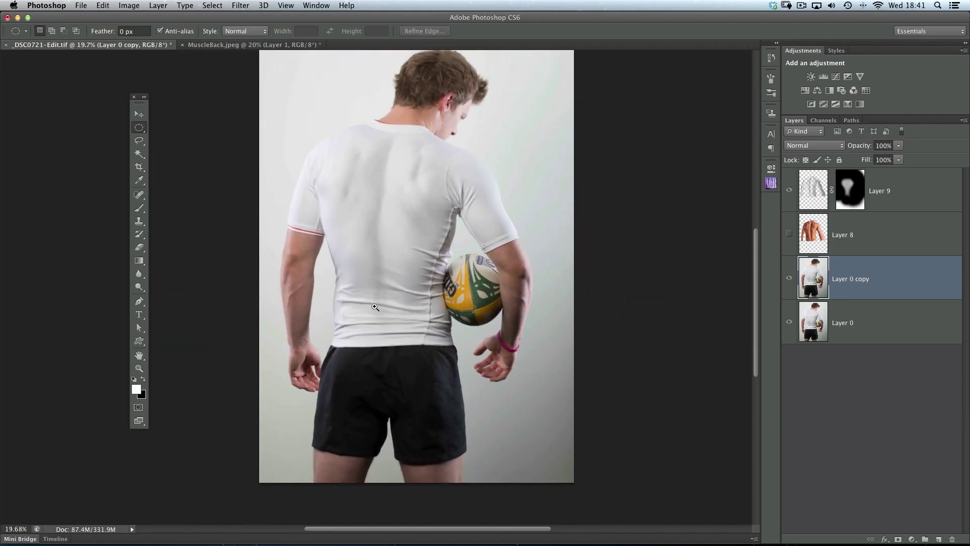
scroll(374, 307, down, 2)
drag(281, 237, 429, 414)
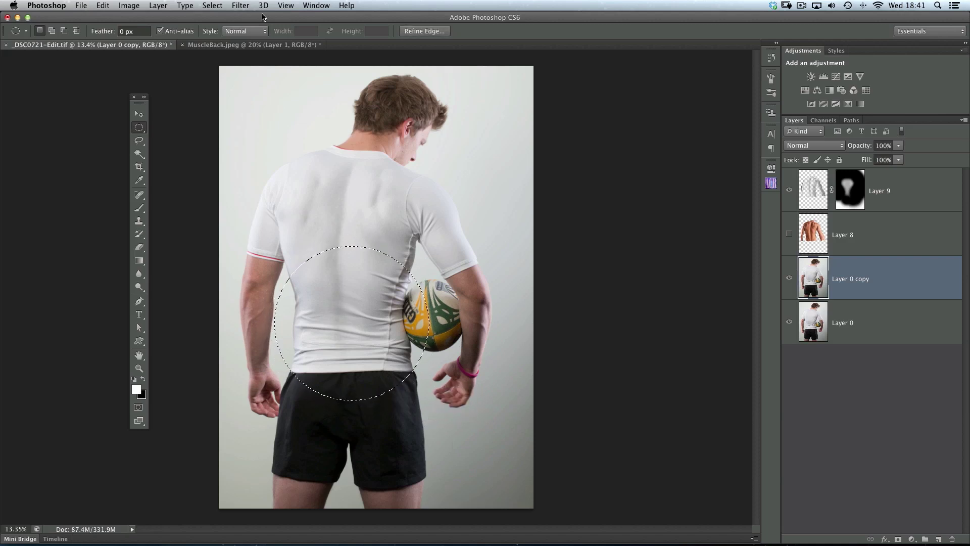
Step: Apply the Pinch filter at 10% to slim the selected waist, and deselect
click(241, 6)
mouse_move(323, 132)
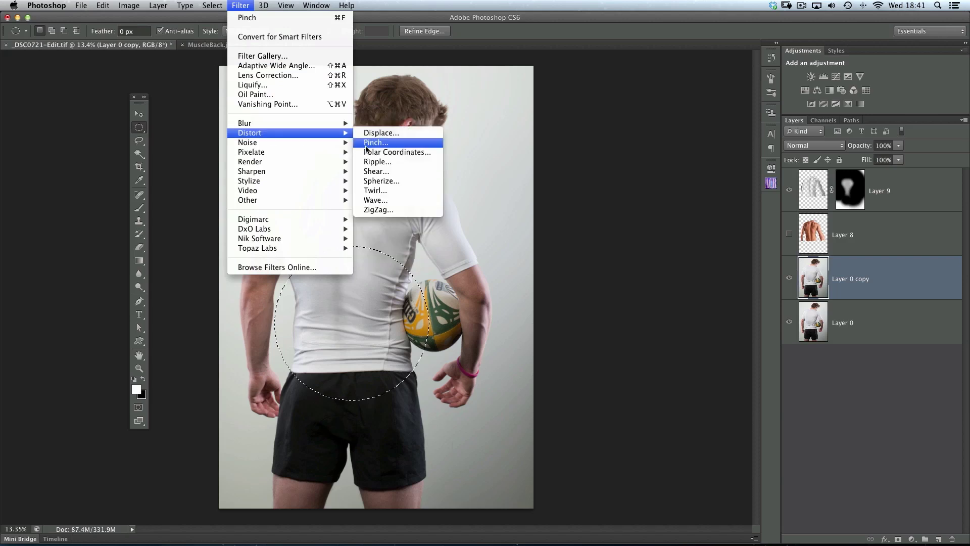
click(374, 143)
drag(252, 110, 498, 124)
click(422, 268)
click(422, 269)
click(422, 268)
drag(479, 289, 501, 292)
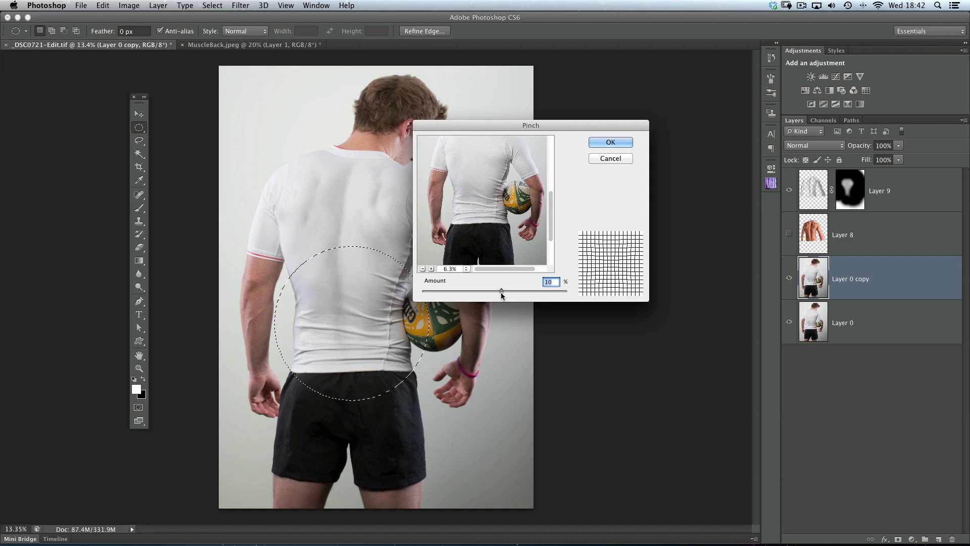
click(609, 142)
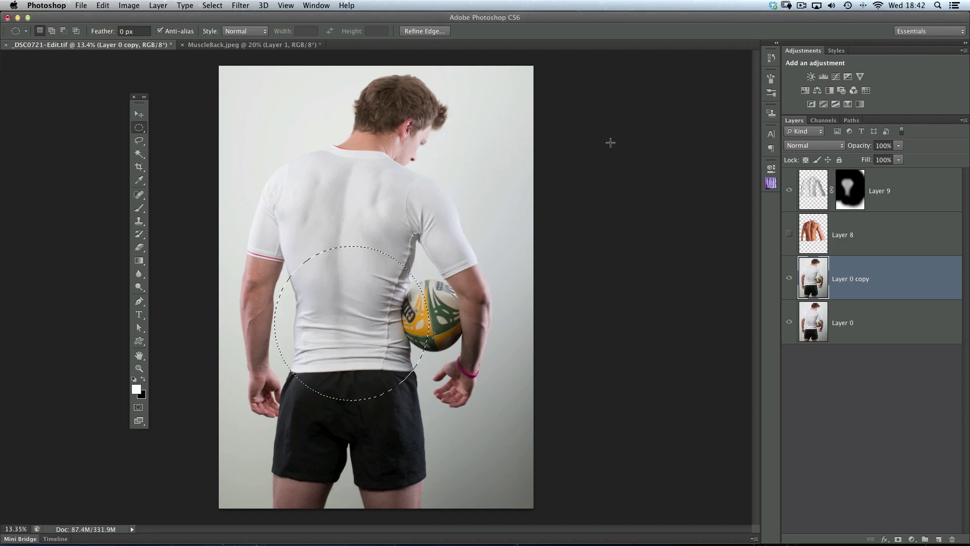
key(ctrl+d)
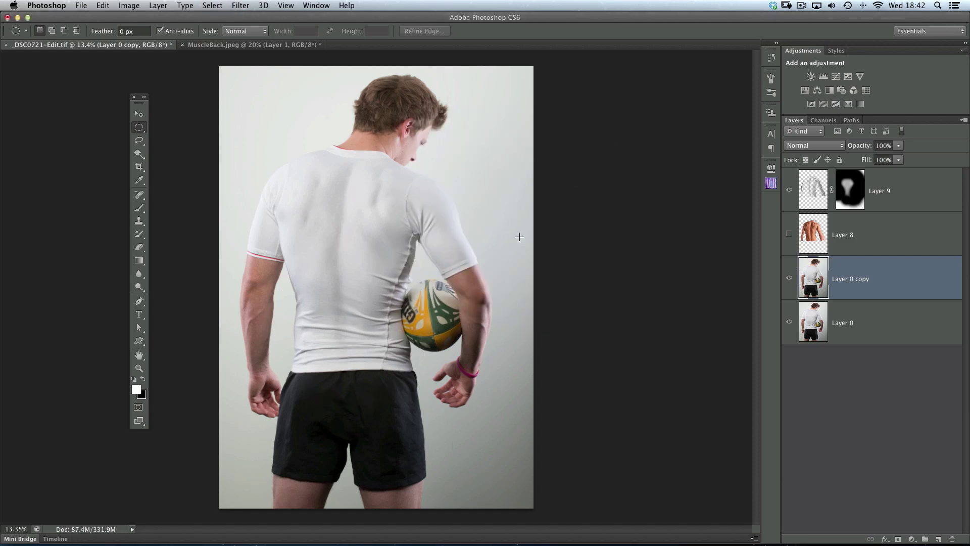
Step: Toggle the visibility of Layer 0 copy to compare the reshaped body with the original
click(789, 279)
click(789, 279)
click(789, 279)
click(789, 279)
click(789, 279)
click(788, 278)
click(788, 279)
click(788, 279)
click(787, 281)
click(788, 279)
click(788, 280)
click(788, 280)
Step: Show Layer 0 alone and restore all visible layers repeatedly to compare the original photo with the full edit
drag(399, 290, 493, 334)
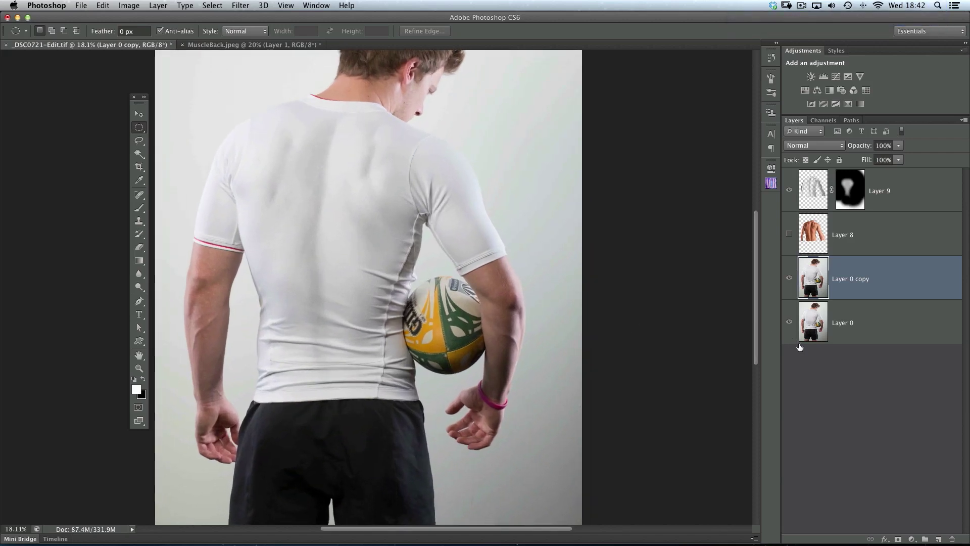
alt+click(786, 333)
alt+click(788, 335)
alt+click(788, 335)
alt+click(788, 336)
alt+click(787, 336)
alt+click(788, 336)
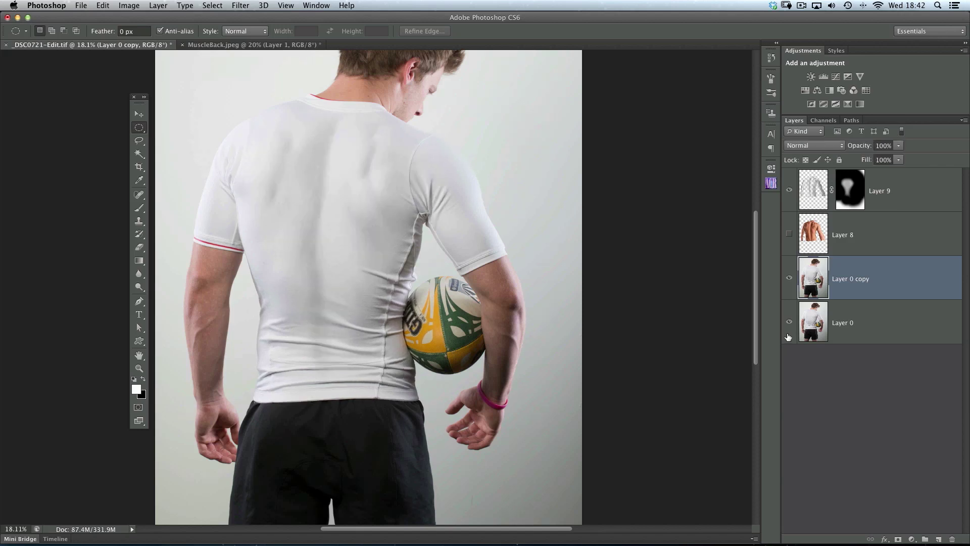
Step: Lower the opacity of Layer 9 to 70% to soften the muscle shading
click(811, 192)
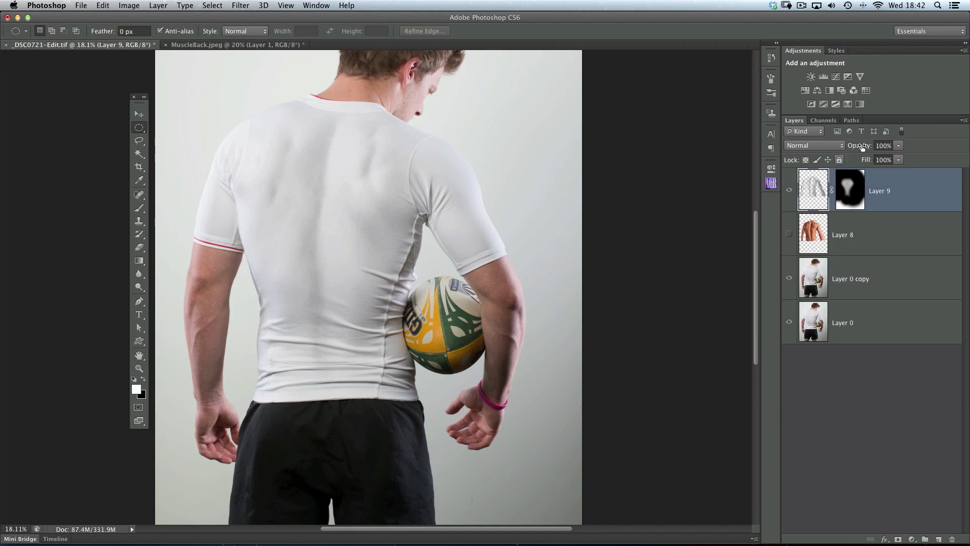
drag(857, 146, 846, 145)
drag(844, 145, 842, 147)
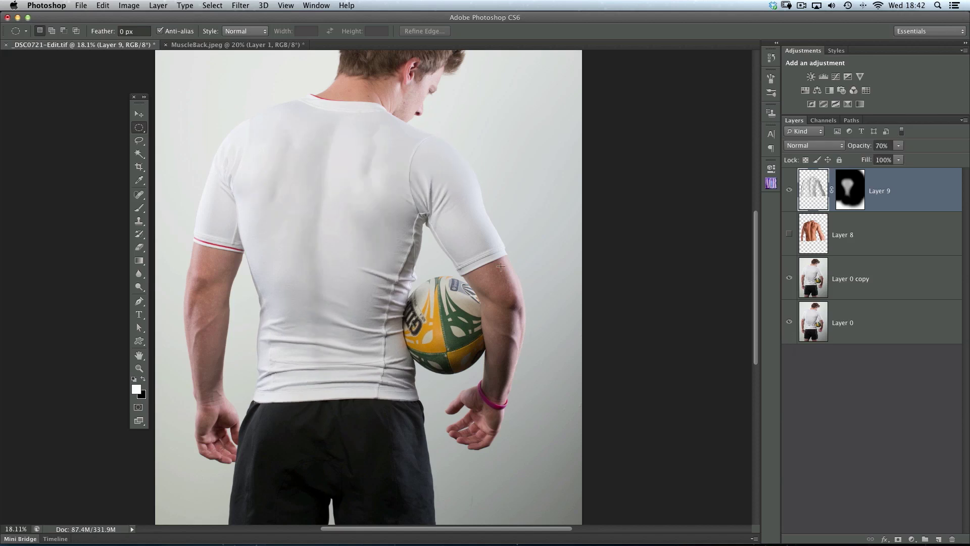
drag(435, 245, 428, 261)
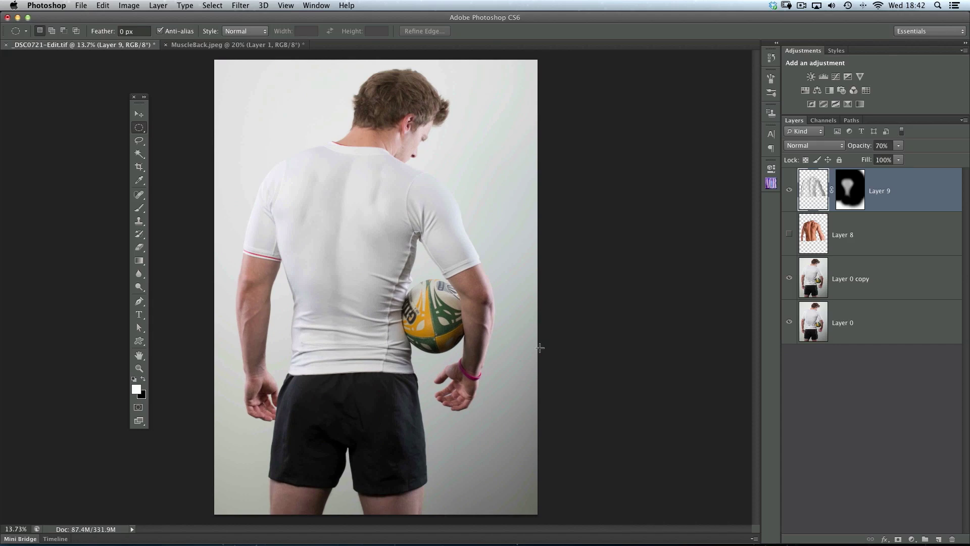